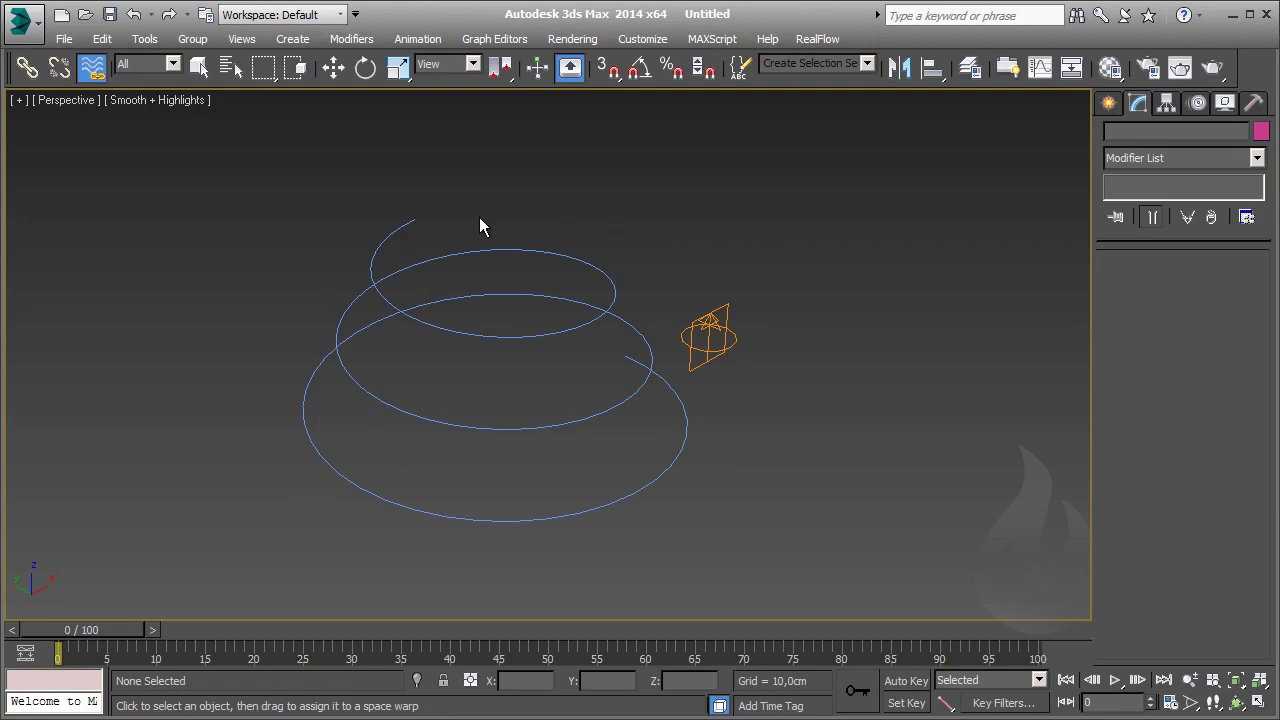
Preview the SuperSpray particles a few frames into the animation
click(718, 311)
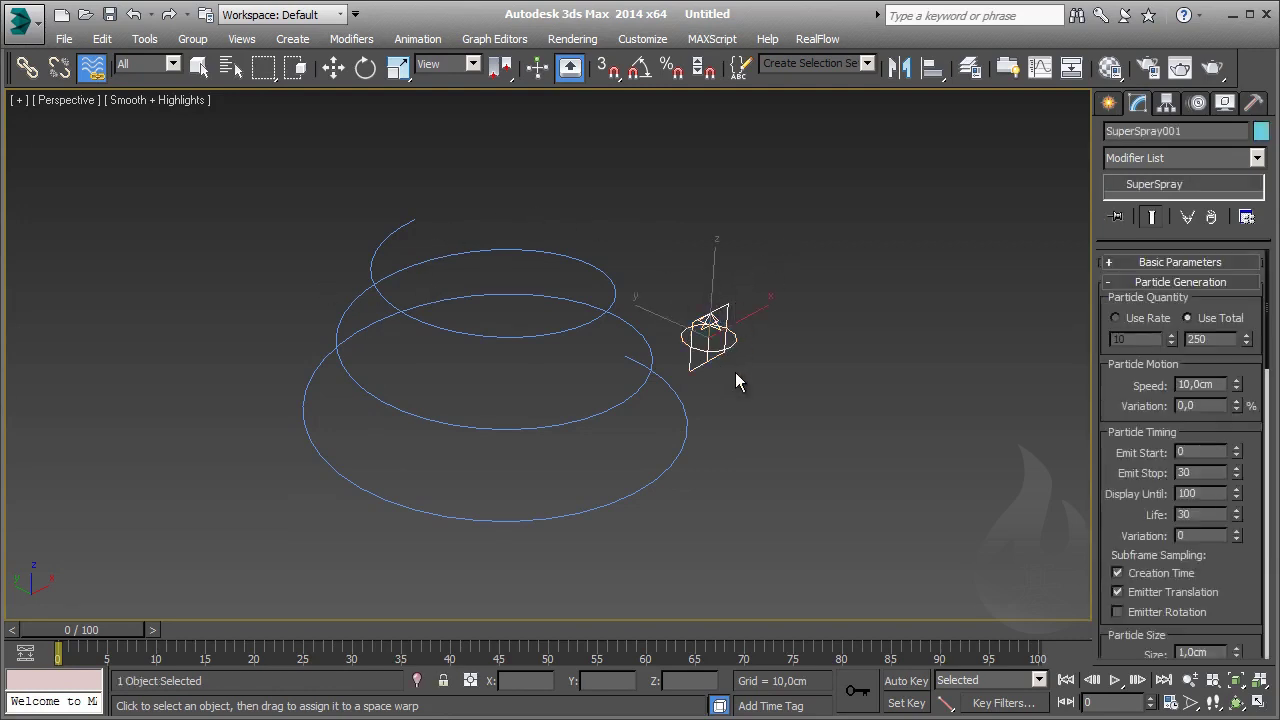
click(787, 355)
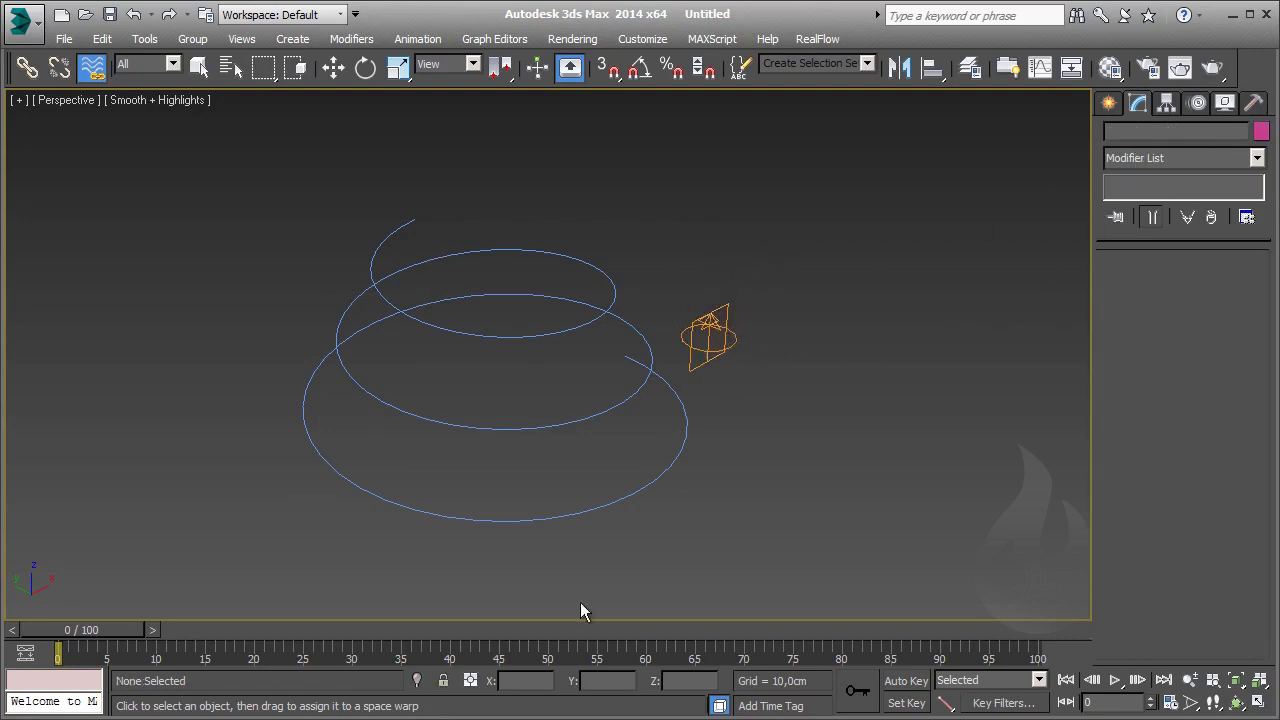
drag(73, 628, 131, 633)
click(91, 66)
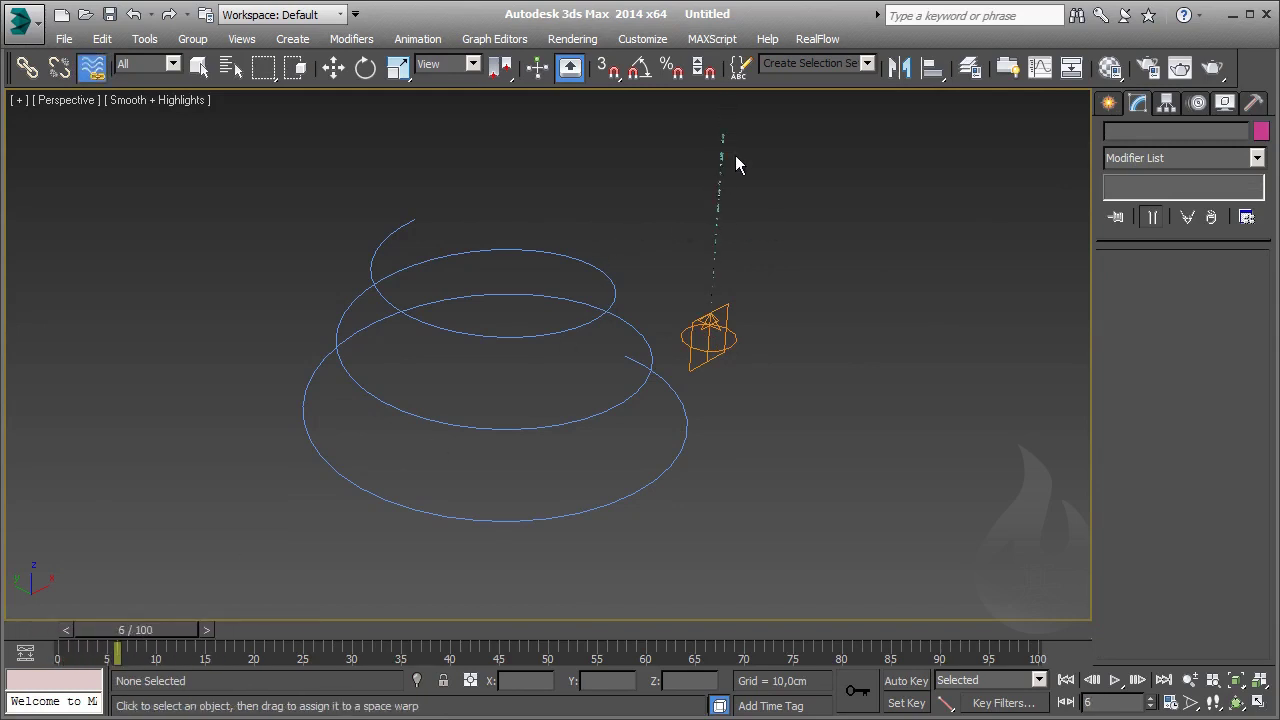
Follow the particle stream in the view, then rewind to frame 0 with the whole helix visible
scroll(735, 160, up, 1)
scroll(671, 243, up, 3)
scroll(763, 237, up, 3)
scroll(606, 340, up, 2)
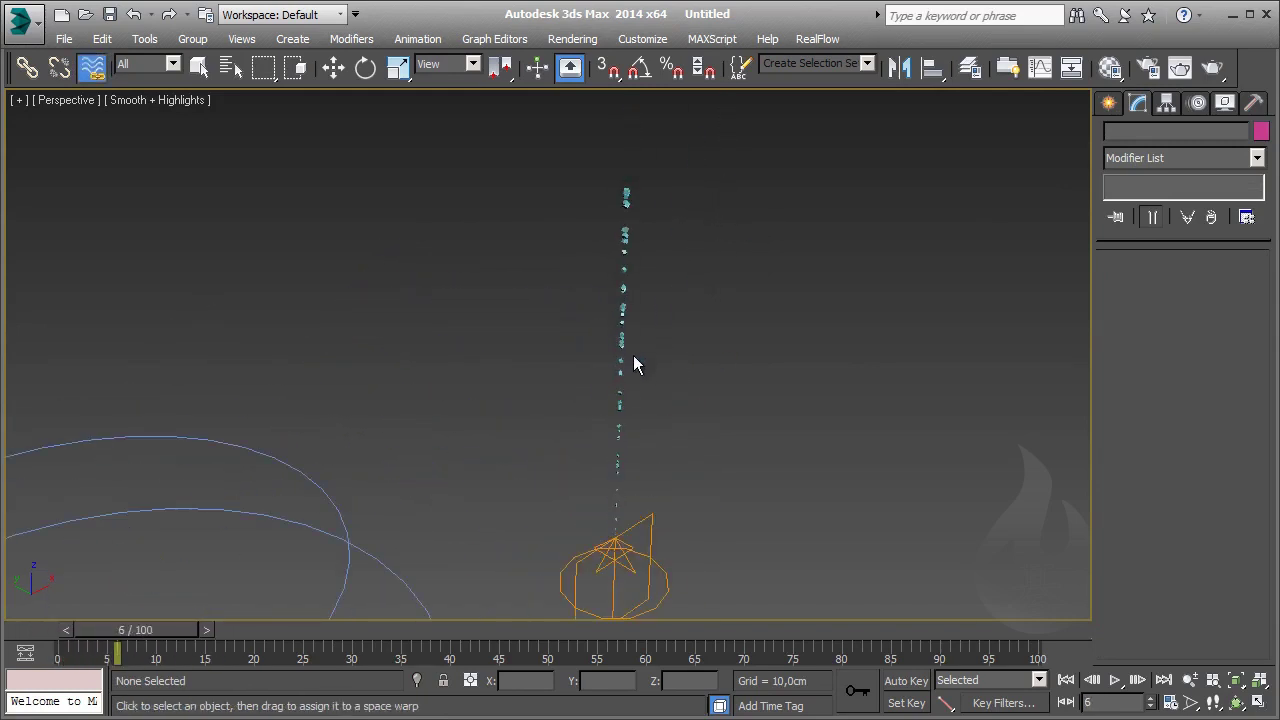
middle_drag(586, 371, 620, 260)
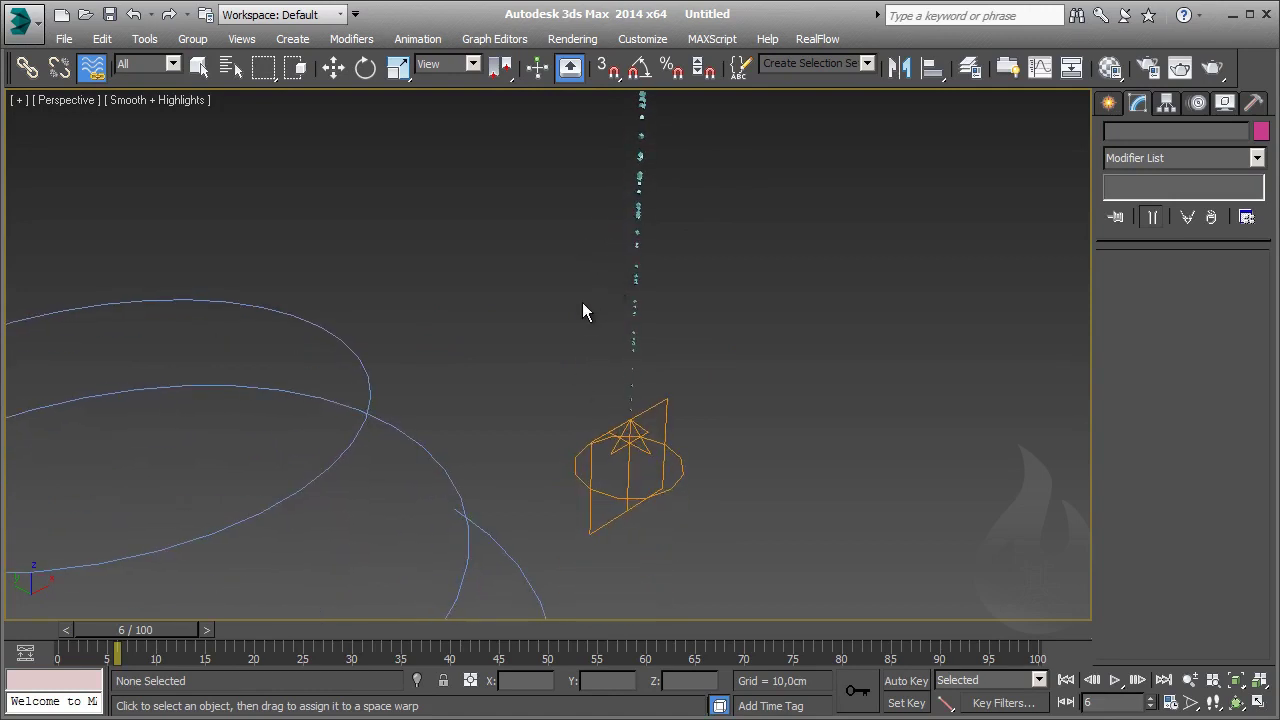
alt+middle_drag(585, 312, 583, 414)
drag(175, 632, 118, 632)
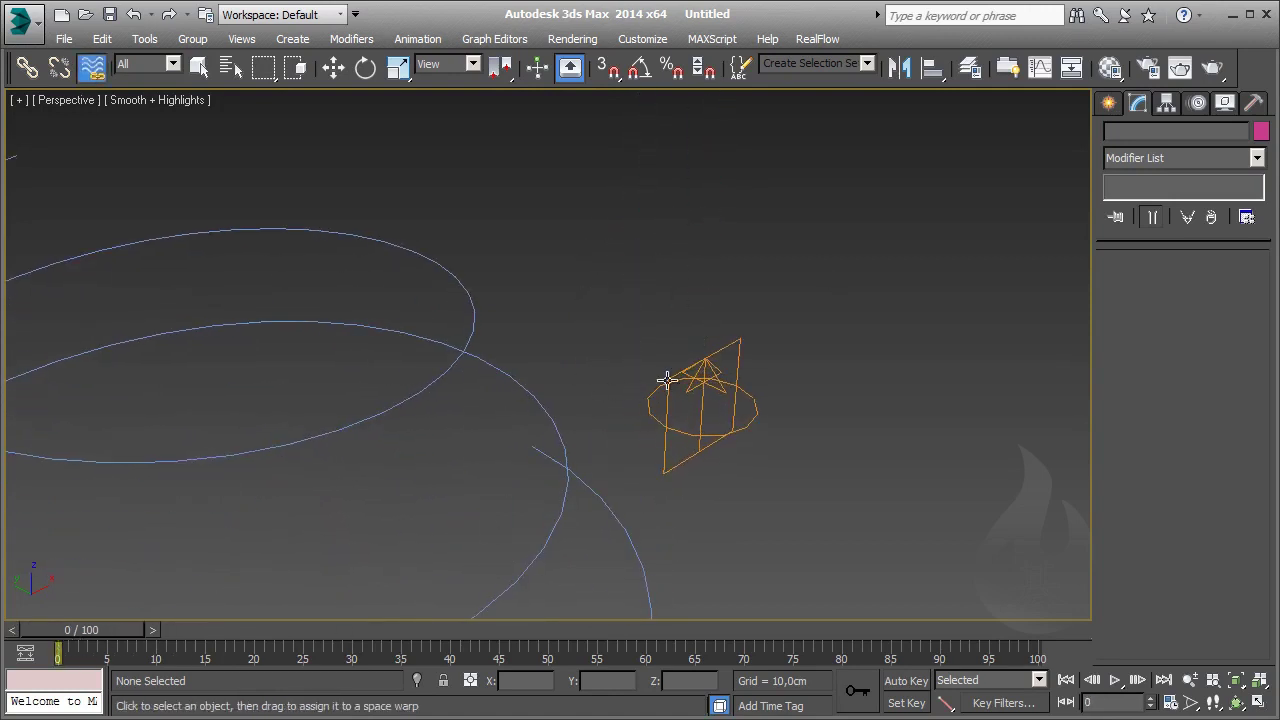
scroll(668, 350, down, 3)
mouse_move(671, 320)
middle_down()
mouse_move(669, 368)
mouse_move(634, 347)
middle_up()
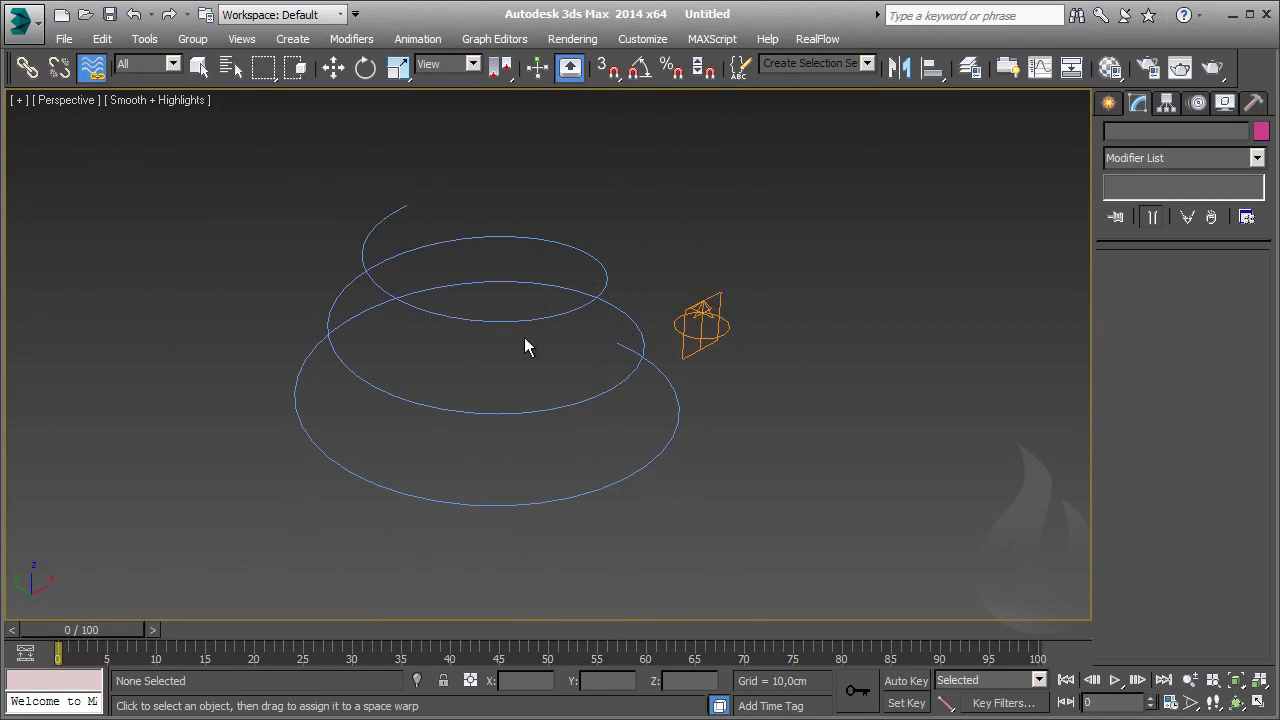
Place a Path Follow space warp gizmo from Space Warps > Forces next to the emitter
click(1109, 103)
click(1232, 138)
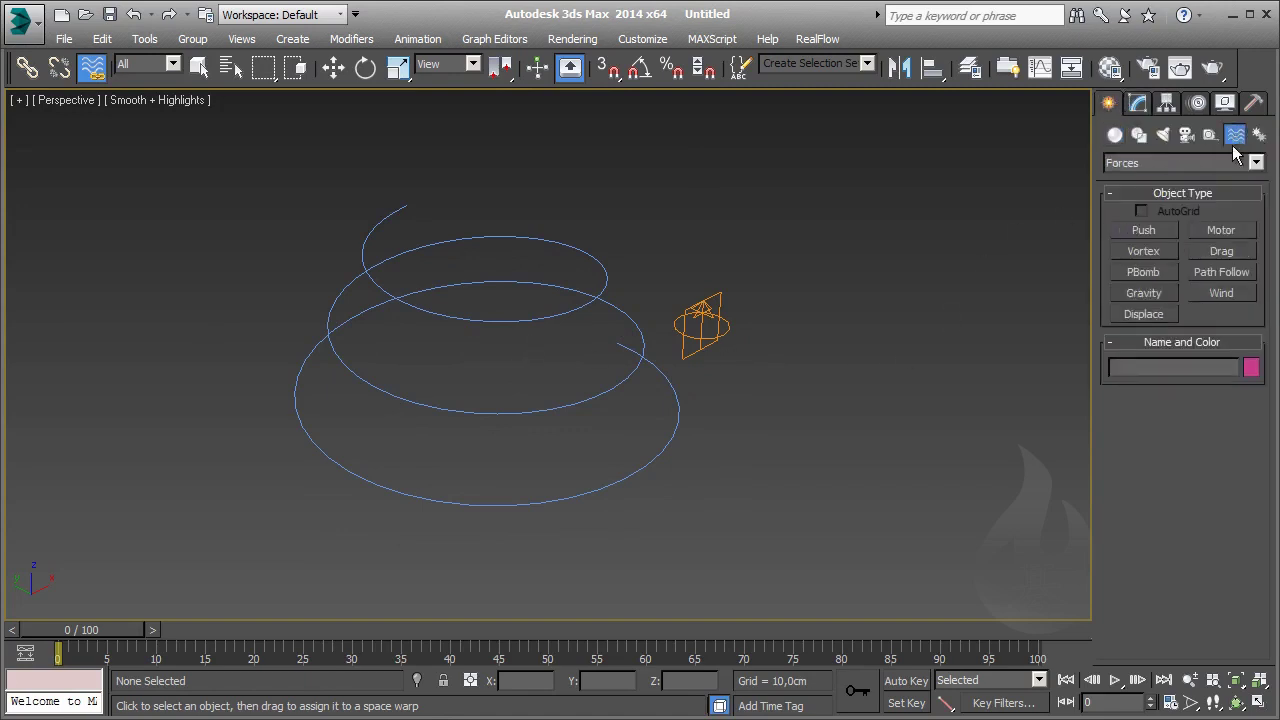
click(1225, 274)
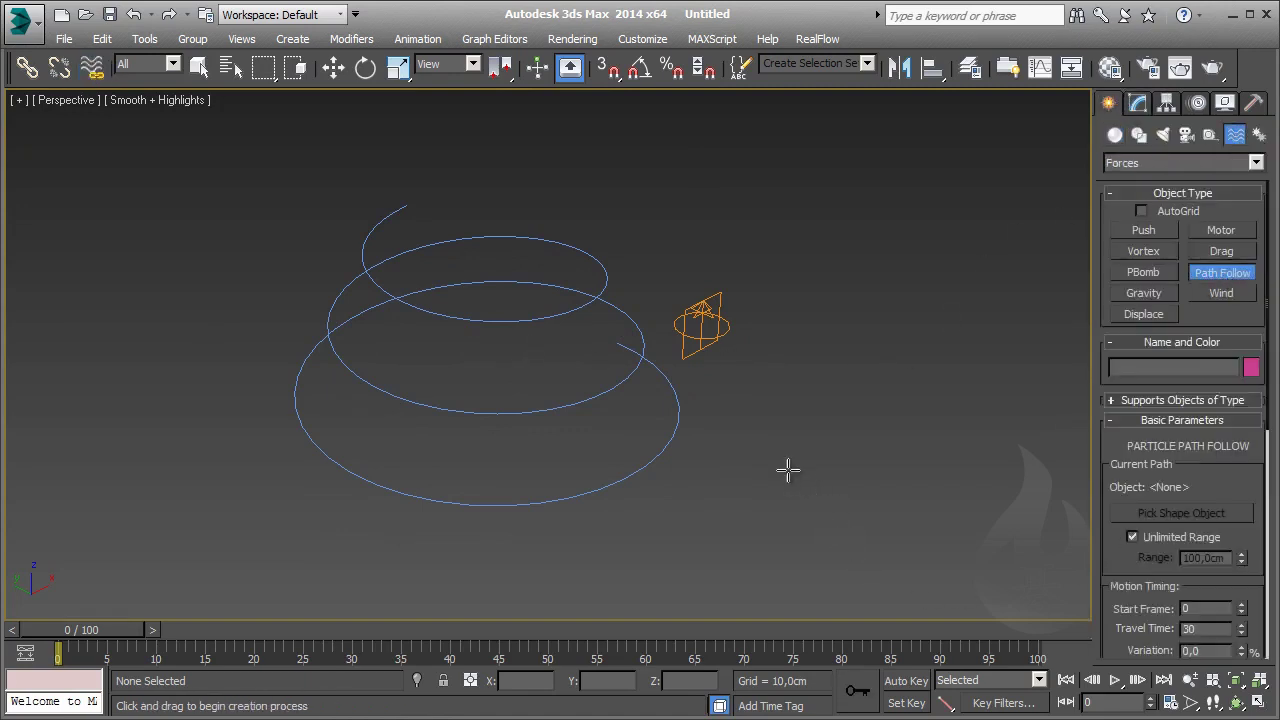
drag(741, 429, 760, 448)
Assign Helix001 as the Path Follow warp's path shape object
key(w)
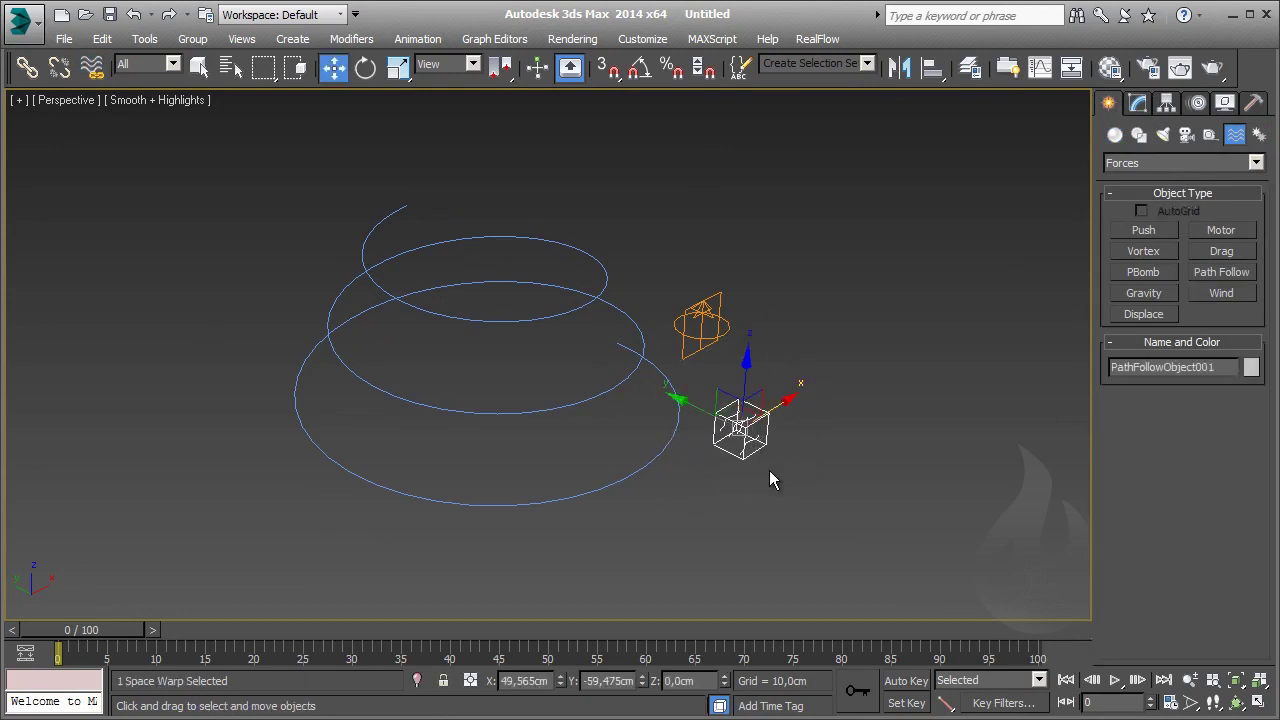
click(1140, 104)
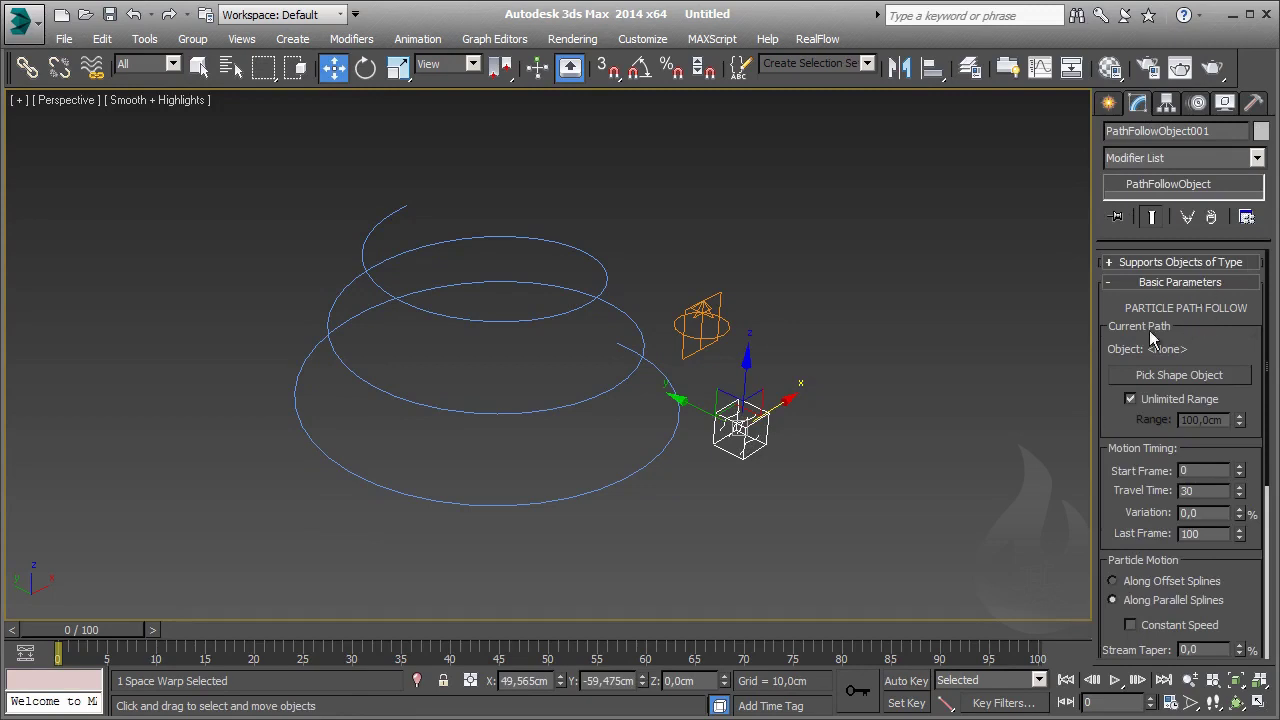
scroll(1220, 434, down, 1)
scroll(1220, 434, down, 2)
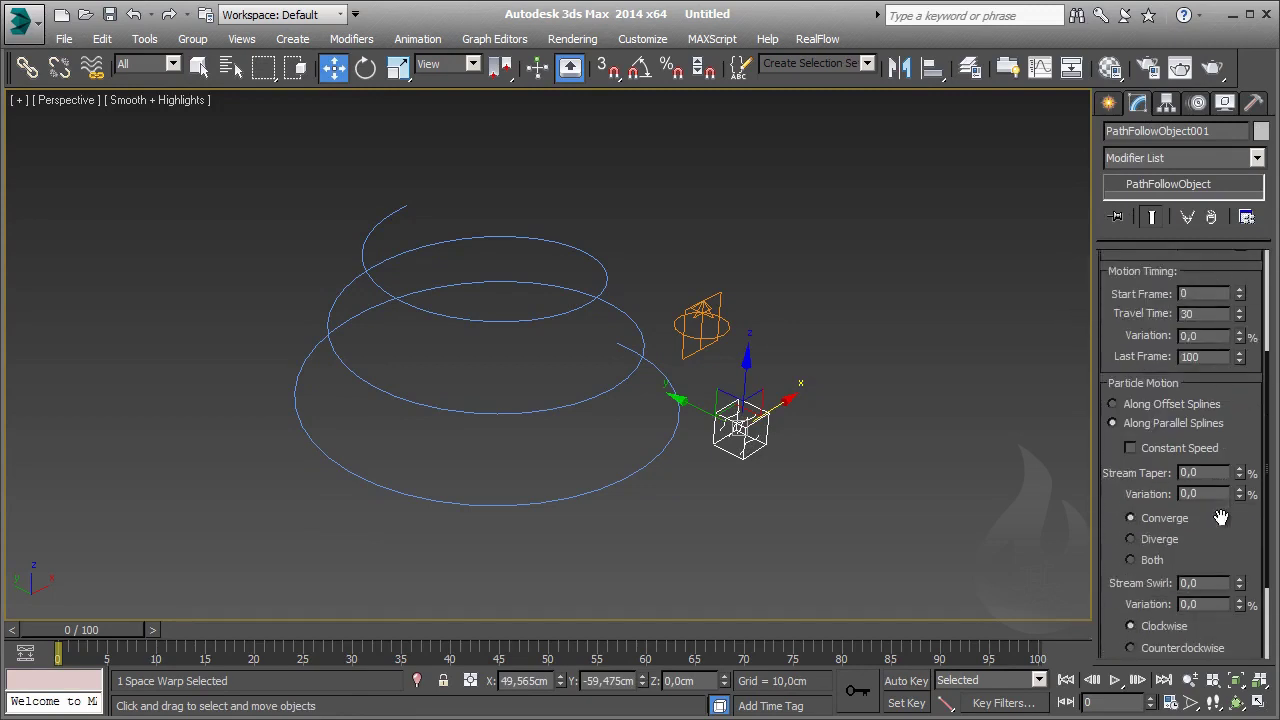
scroll(1220, 434, down, 2)
scroll(1224, 527, up, 3)
scroll(1224, 527, up, 3)
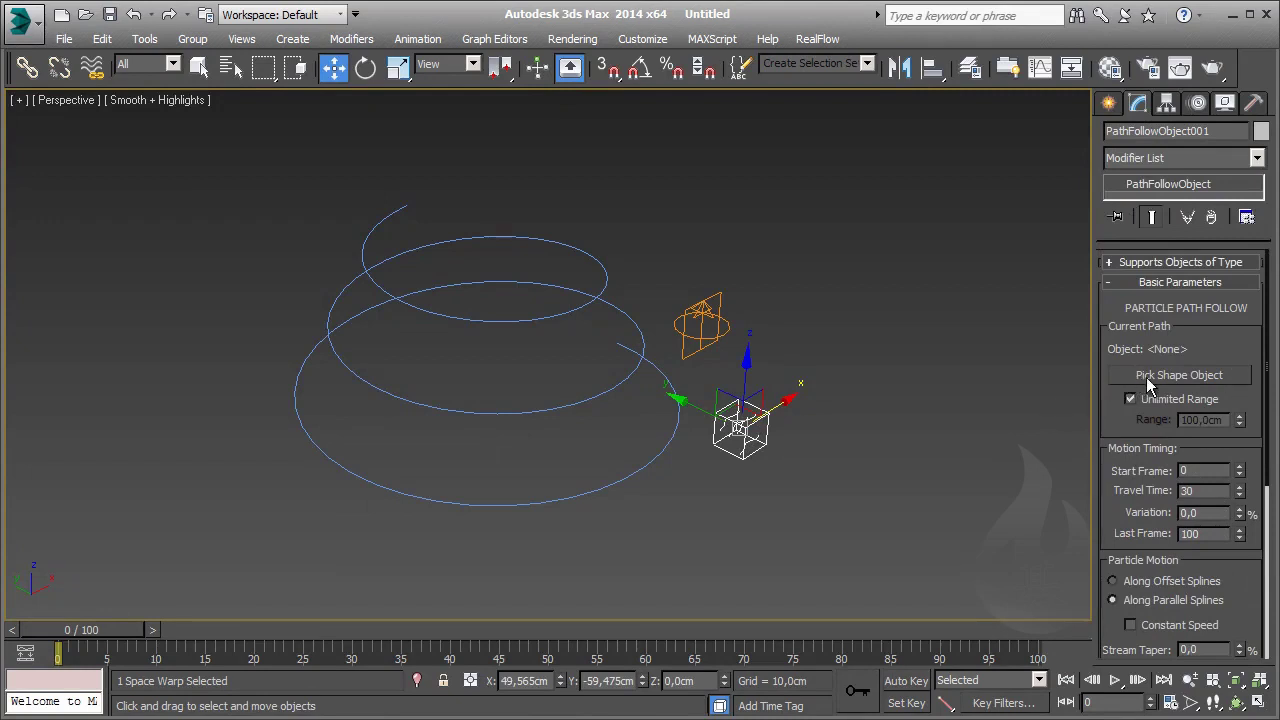
click(1188, 375)
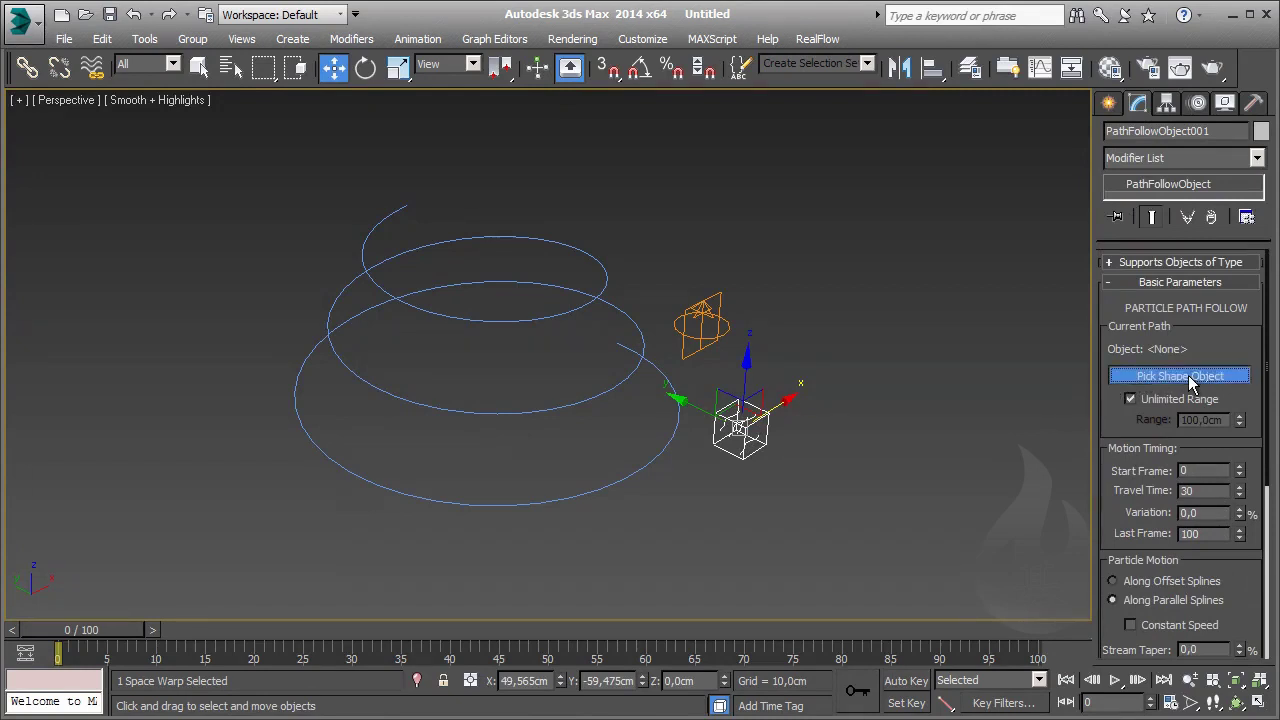
click(400, 396)
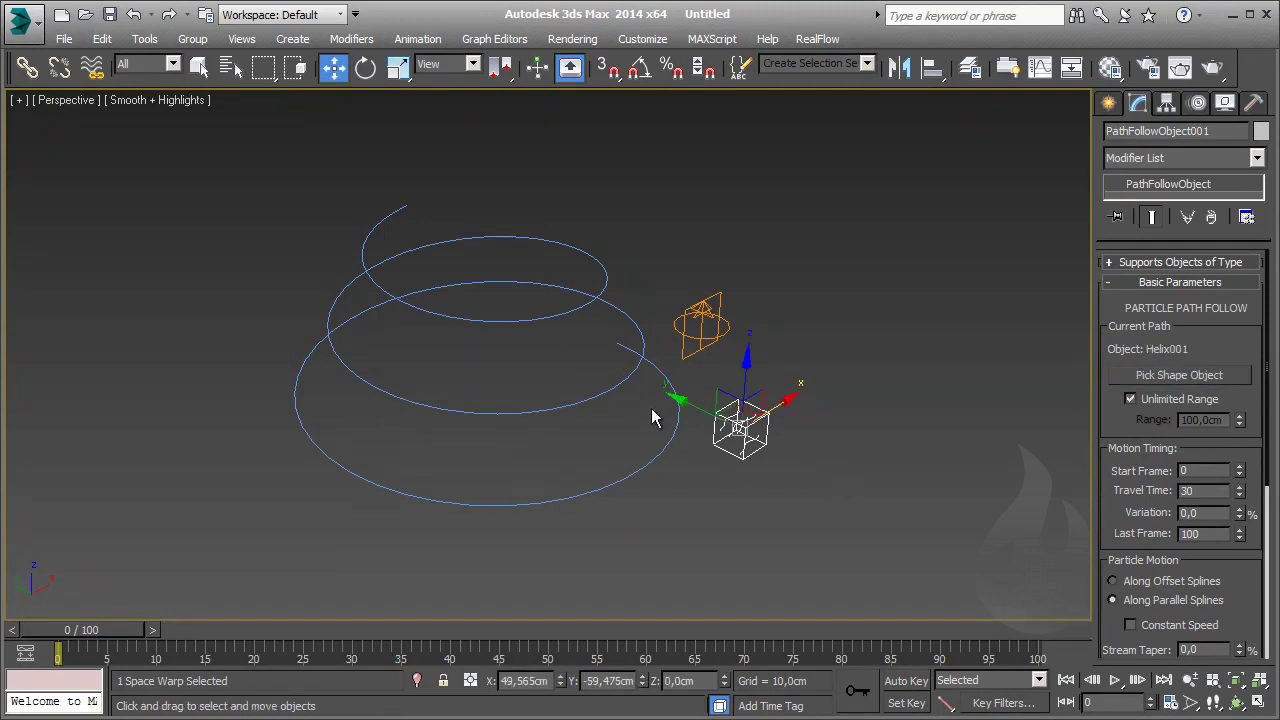
Review the motion settings: Travel Time 30, Last Frame 100, Along Parallel Splines
scroll(1130, 400, down, 3)
scroll(1130, 366, down, 2)
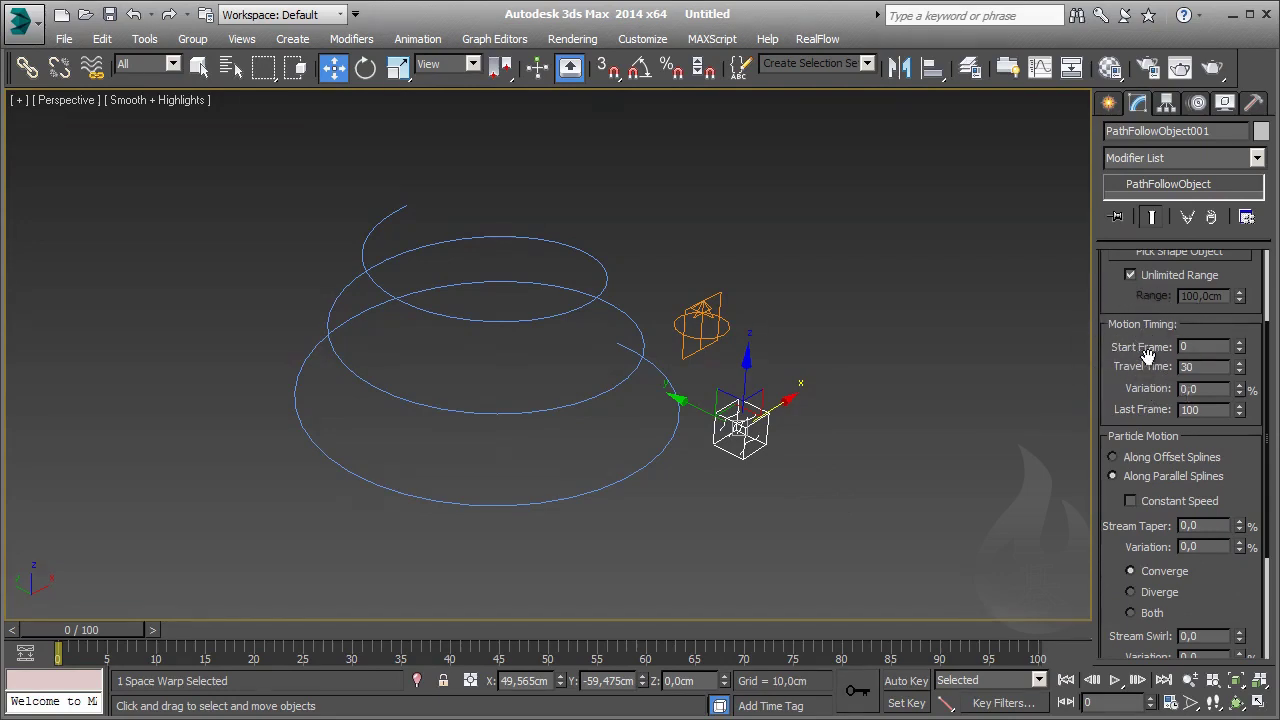
scroll(1211, 438, down, 1)
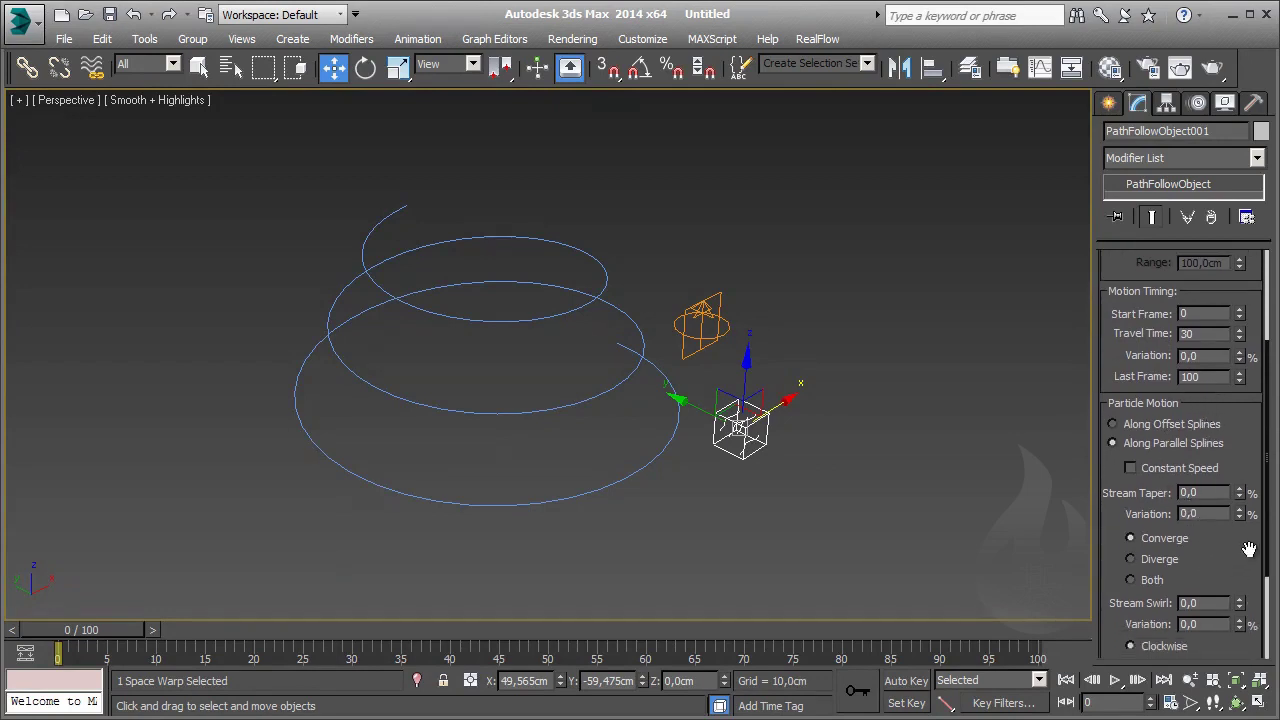
scroll(1234, 562, down, 5)
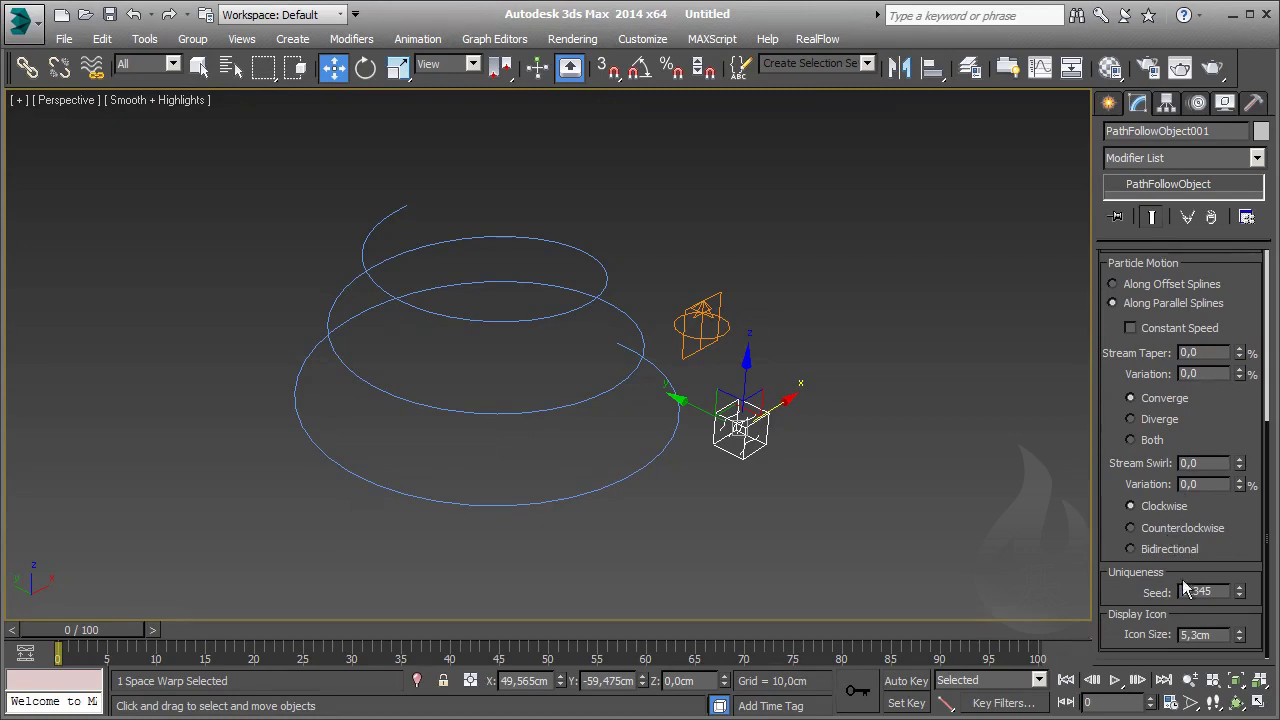
mouse_move(1234, 527)
mouse_down()
mouse_move(1239, 594)
mouse_move(1190, 554)
mouse_up()
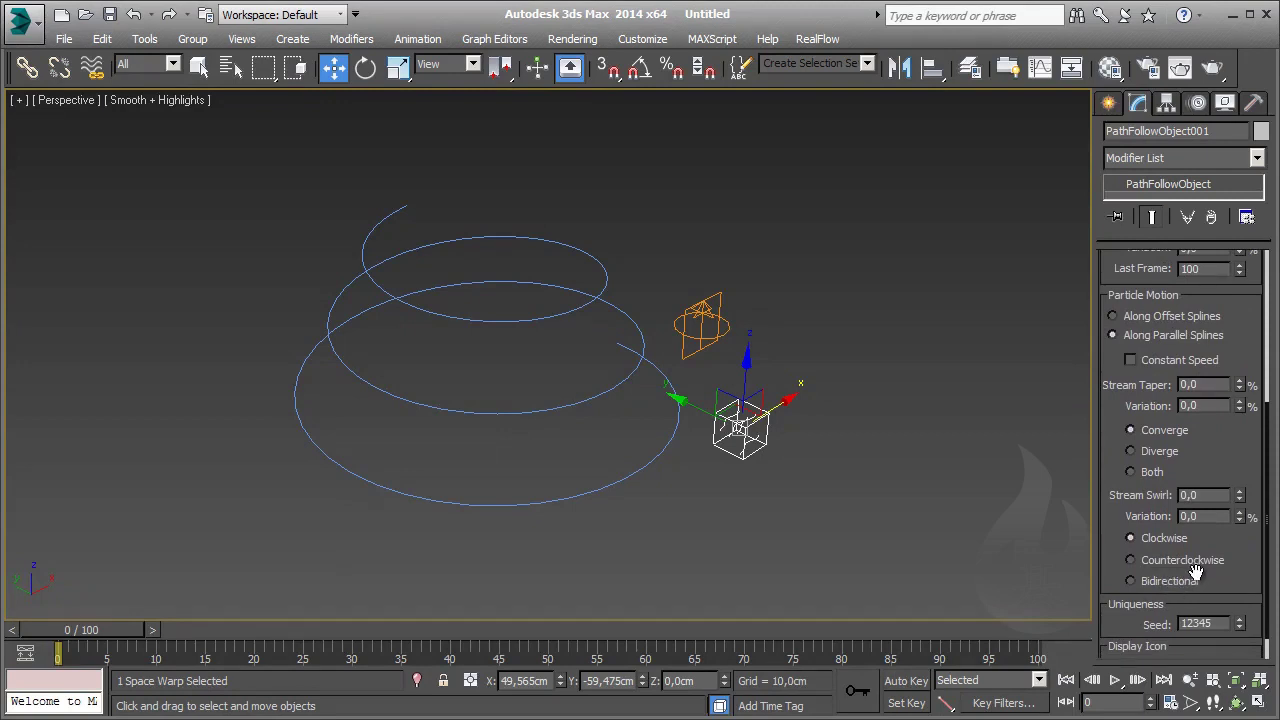
drag(1239, 568, 1239, 623)
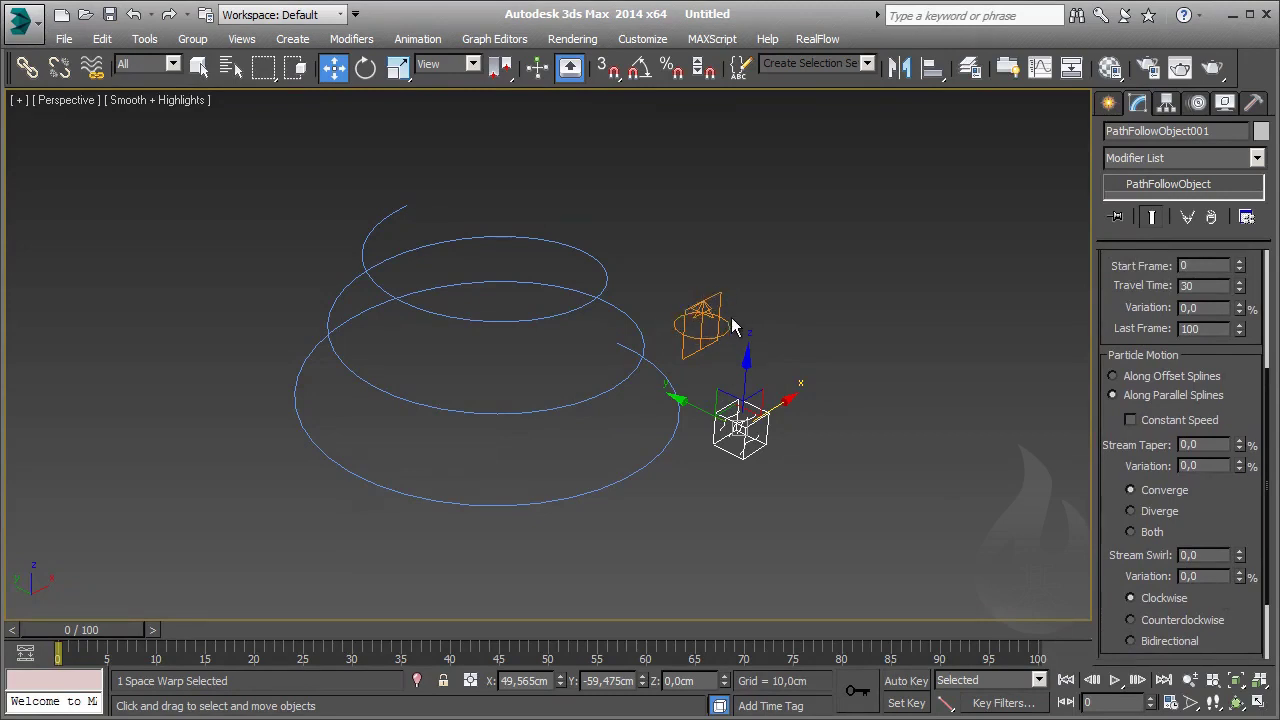
Bind SuperSpray001 to the Path Follow space warp
click(708, 302)
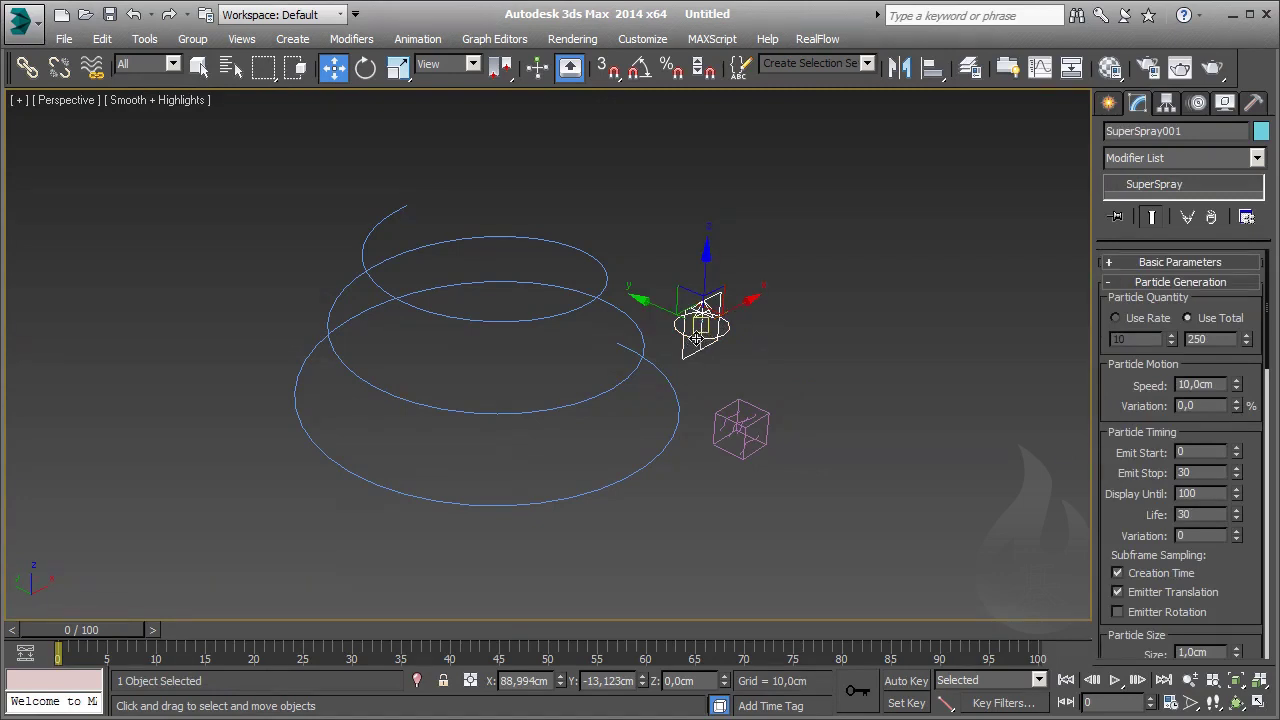
click(97, 68)
drag(690, 322, 760, 420)
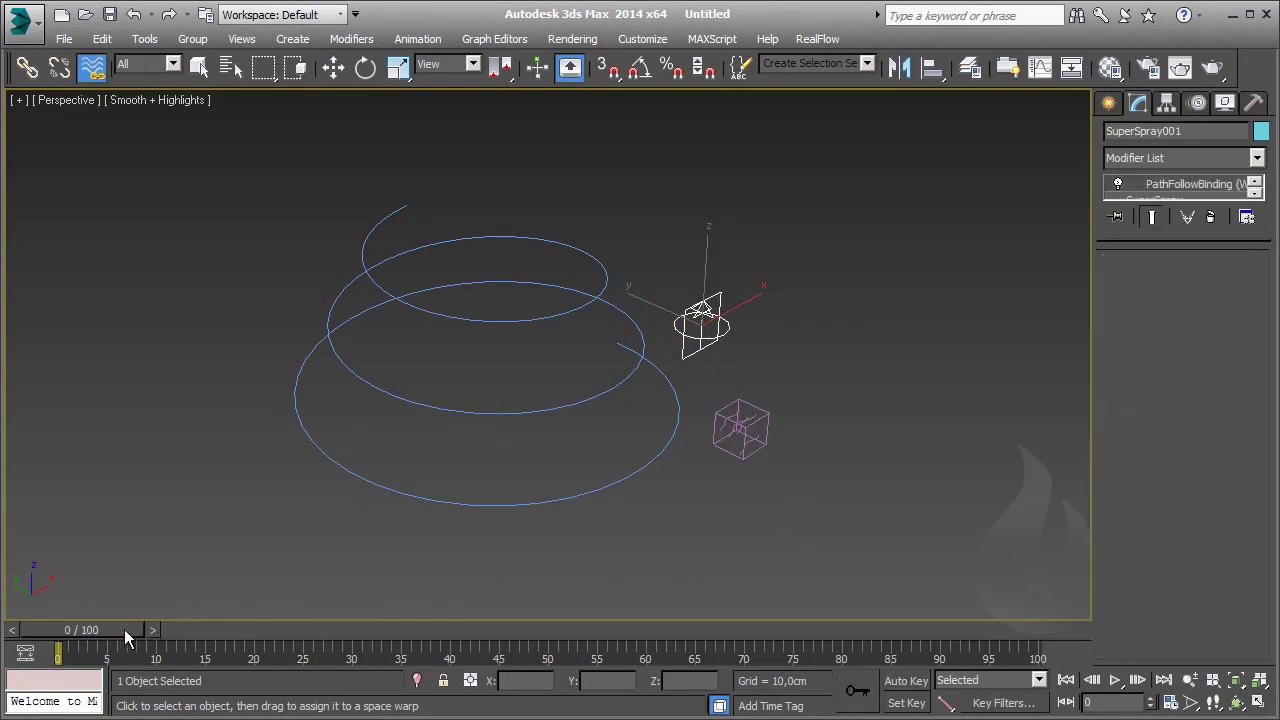
Scrub to frame 14 and adjust the view to see particles along the helix
mouse_move(89, 629)
mouse_down()
mouse_move(225, 643)
mouse_move(340, 635)
mouse_move(204, 619)
mouse_move(239, 627)
mouse_up()
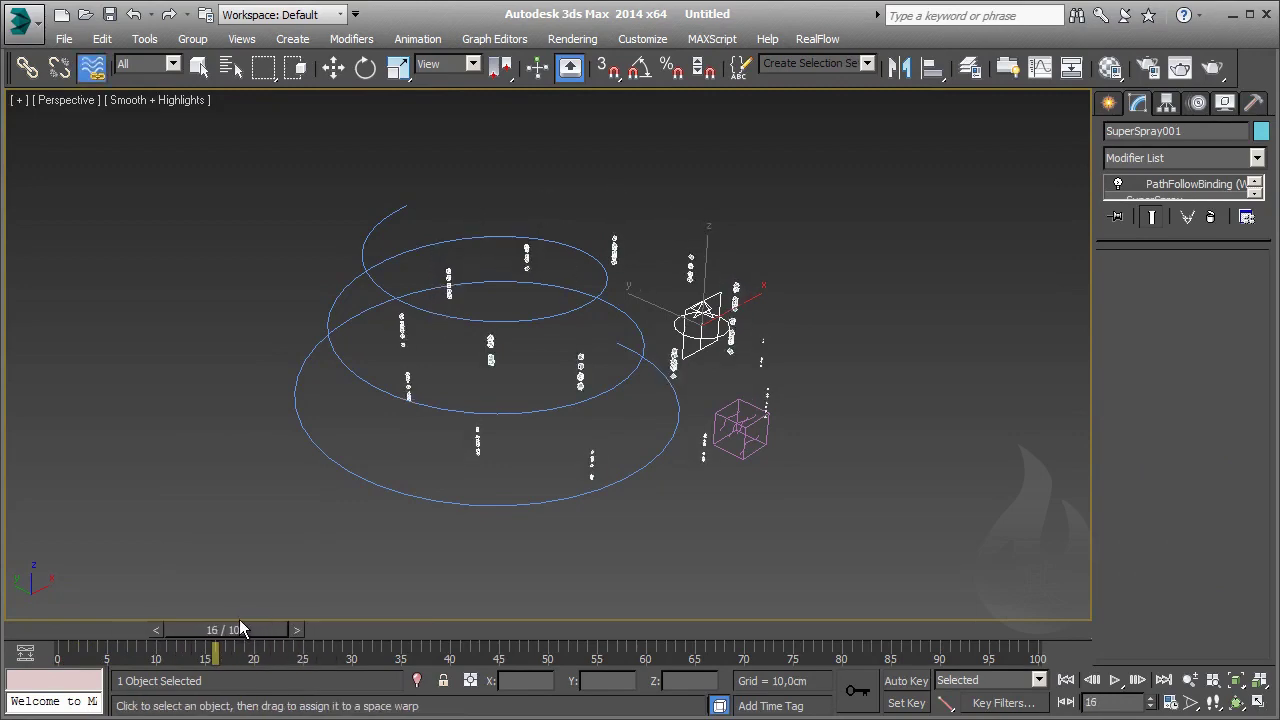
mouse_move(855, 347)
alt+middle_down()
mouse_move(763, 337)
mouse_move(770, 313)
alt+middle_up()
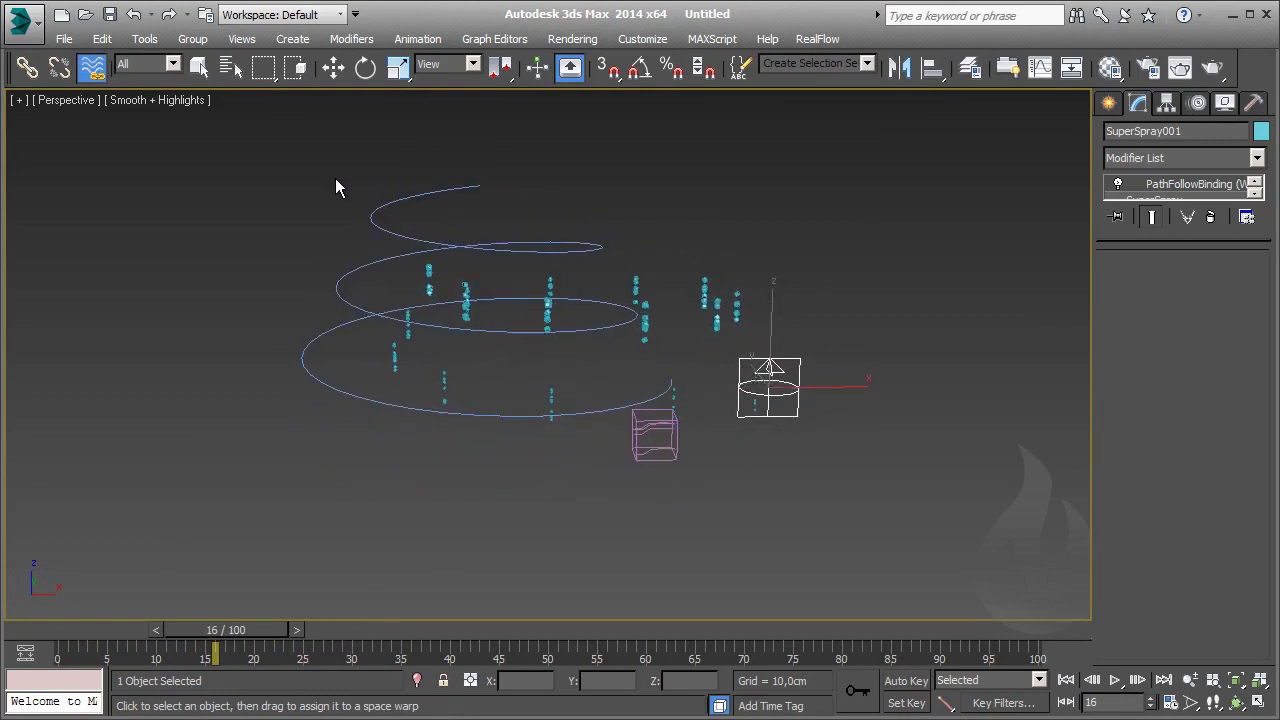
middle_drag(858, 312, 844, 329)
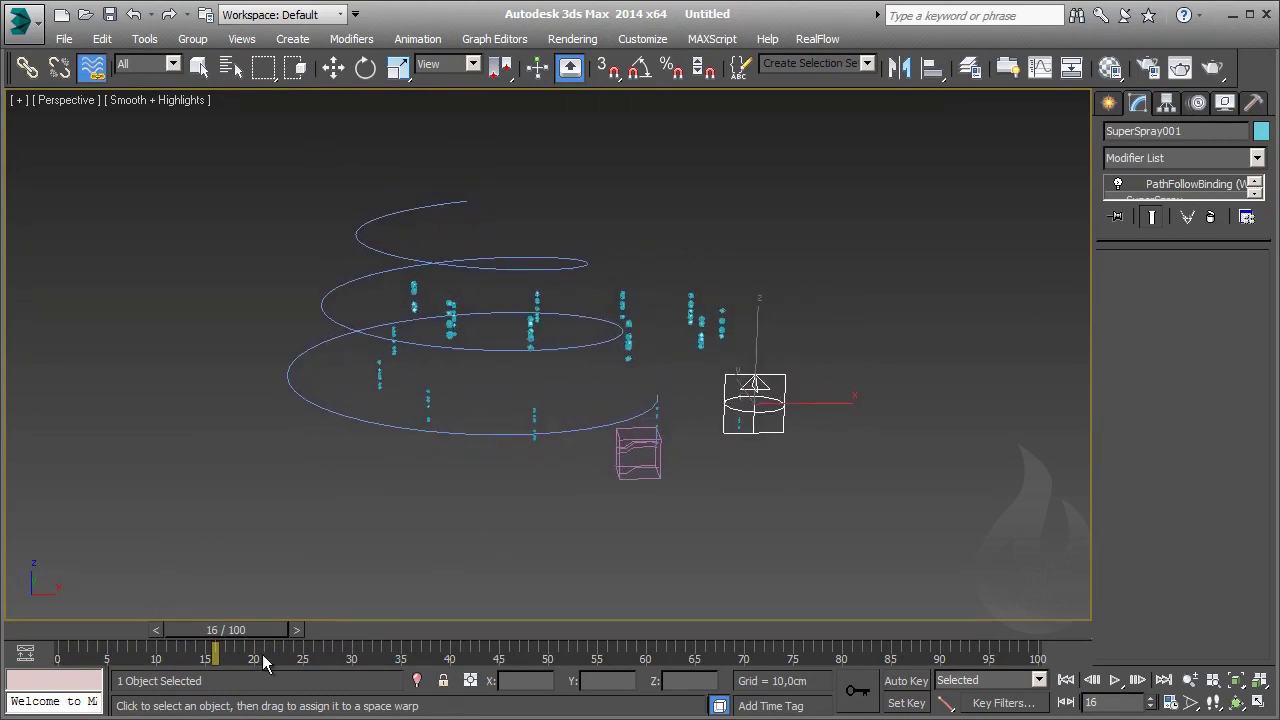
drag(269, 636, 266, 631)
click(92, 67)
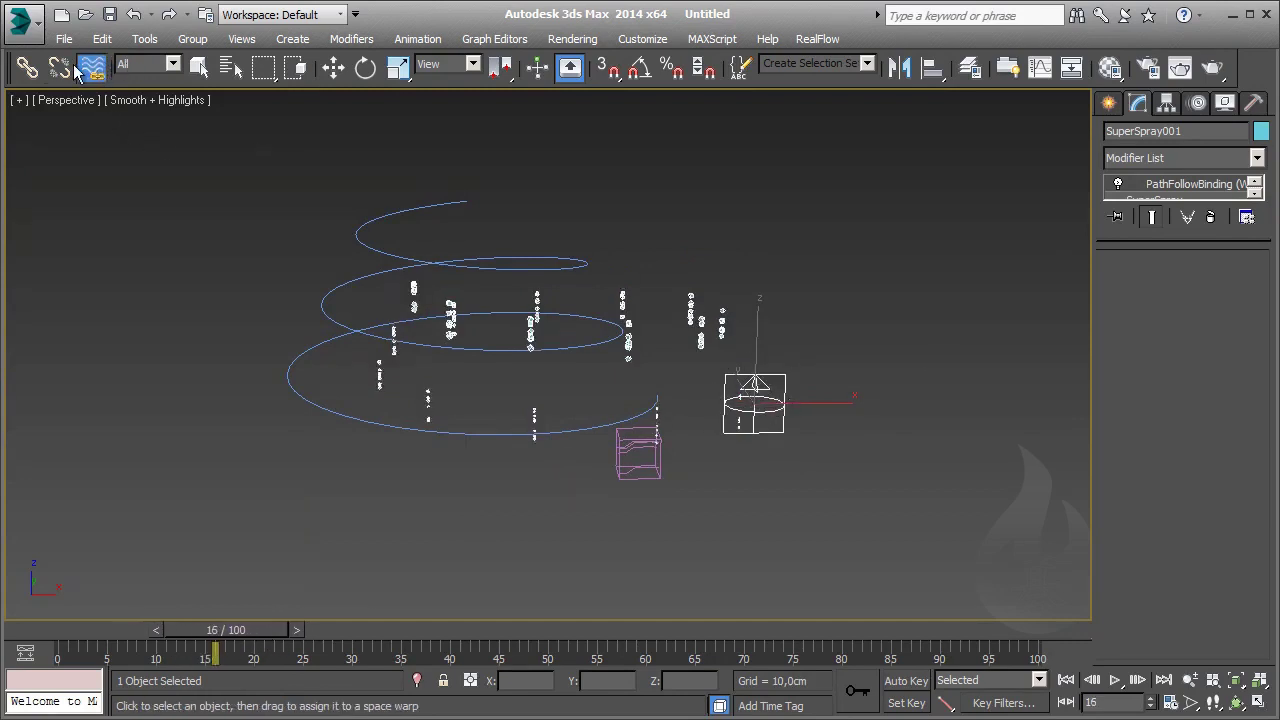
click(333, 67)
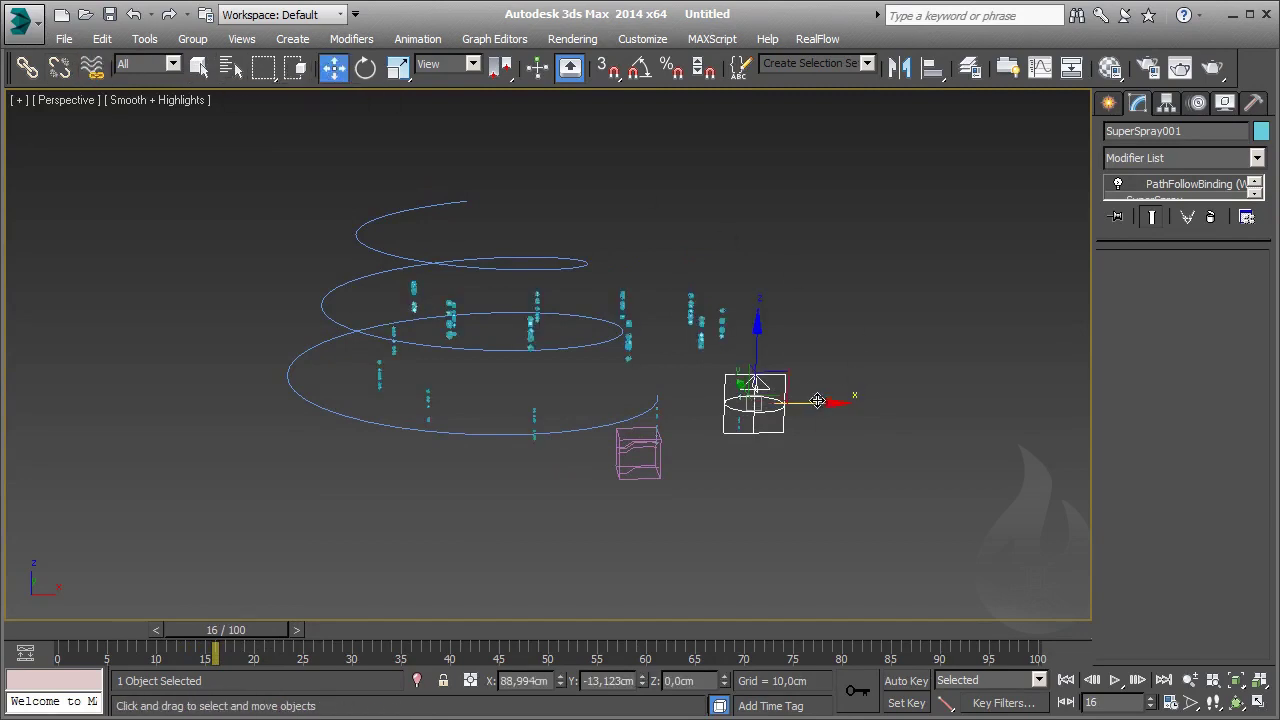
Slide the emitter toward the helix end and rotate it so the stream follows the spiral
drag(818, 401, 713, 403)
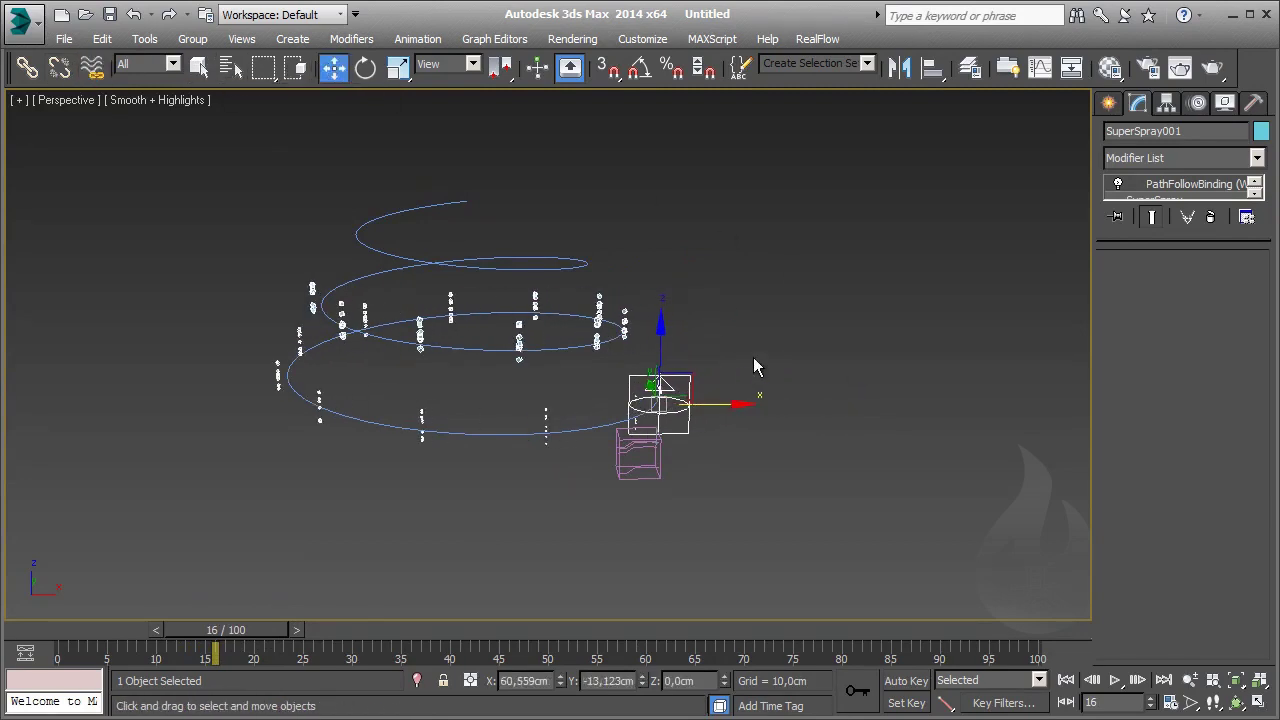
alt+middle_drag(746, 347, 730, 365)
scroll(730, 365, up, 5)
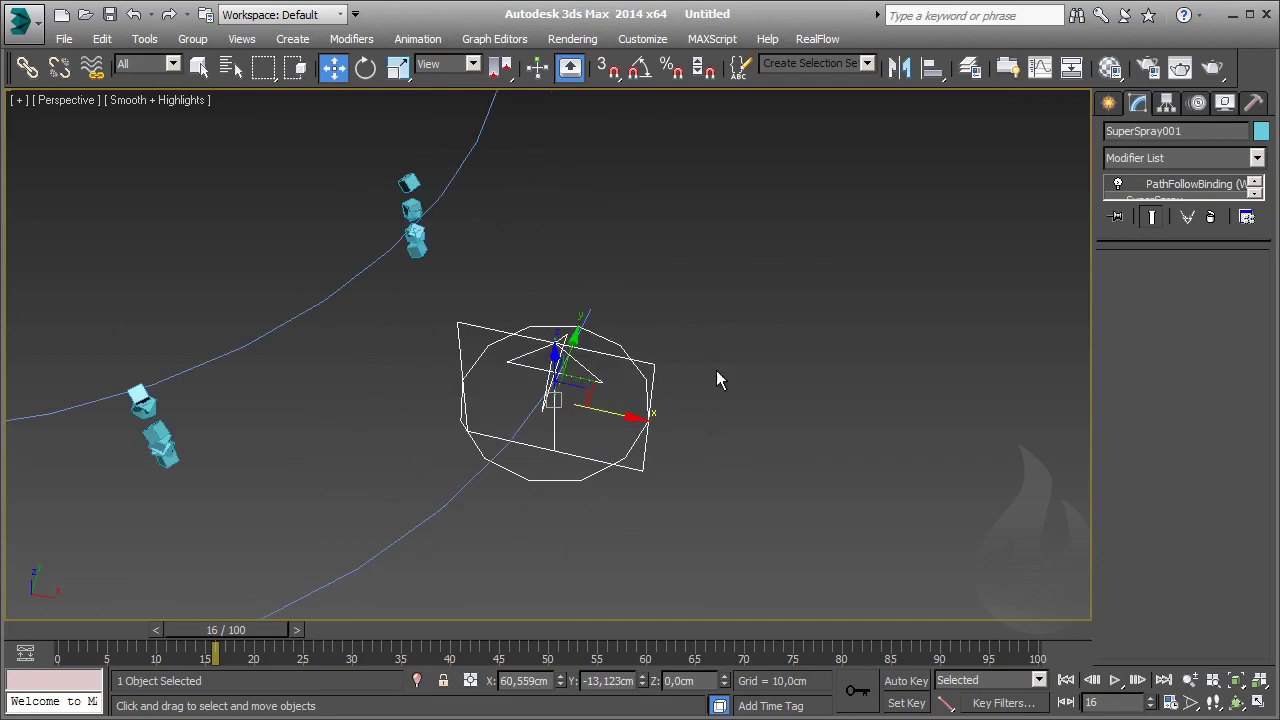
mouse_move(565, 375)
alt+middle_down()
mouse_move(620, 391)
mouse_move(534, 528)
mouse_move(604, 412)
mouse_move(708, 477)
mouse_move(724, 419)
mouse_move(722, 435)
alt+middle_up()
key(e)
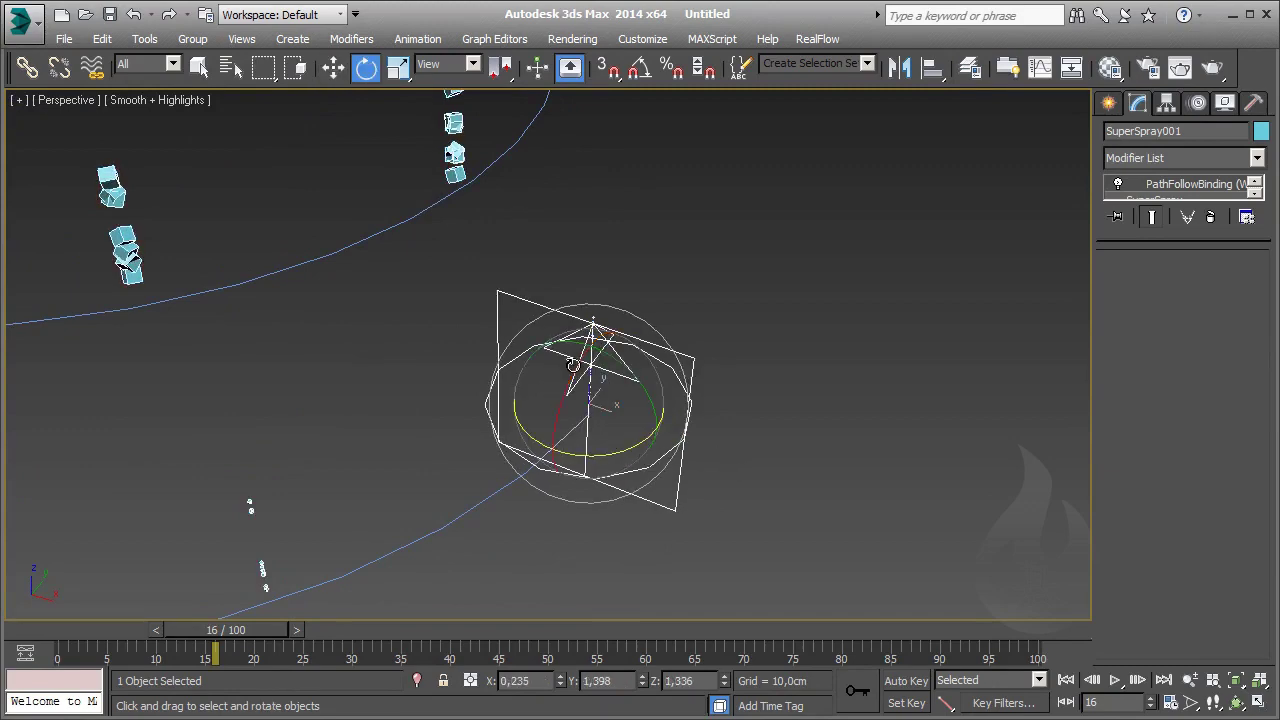
mouse_move(578, 363)
mouse_down()
mouse_move(613, 477)
mouse_move(565, 392)
mouse_up()
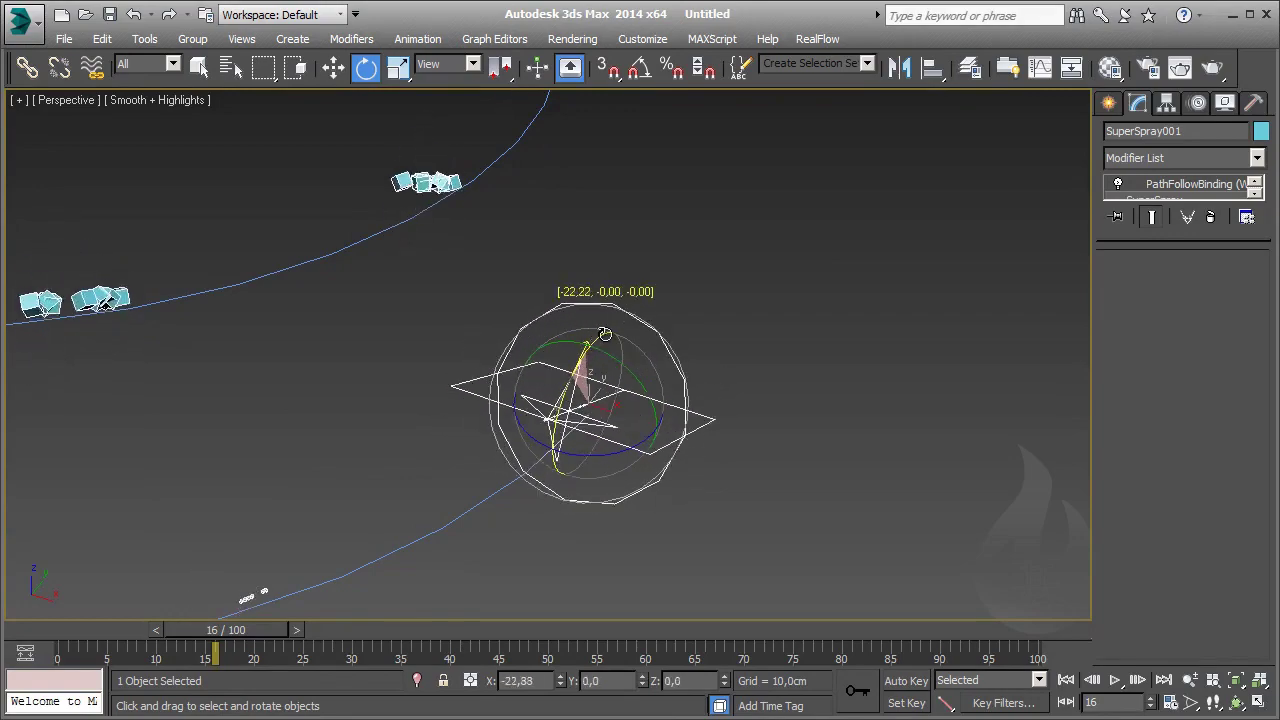
drag(565, 392, 684, 506)
mouse_move(684, 506)
alt+middle_down()
mouse_move(702, 445)
mouse_move(572, 460)
mouse_move(679, 476)
mouse_move(691, 462)
mouse_move(586, 467)
mouse_move(661, 294)
alt+middle_up()
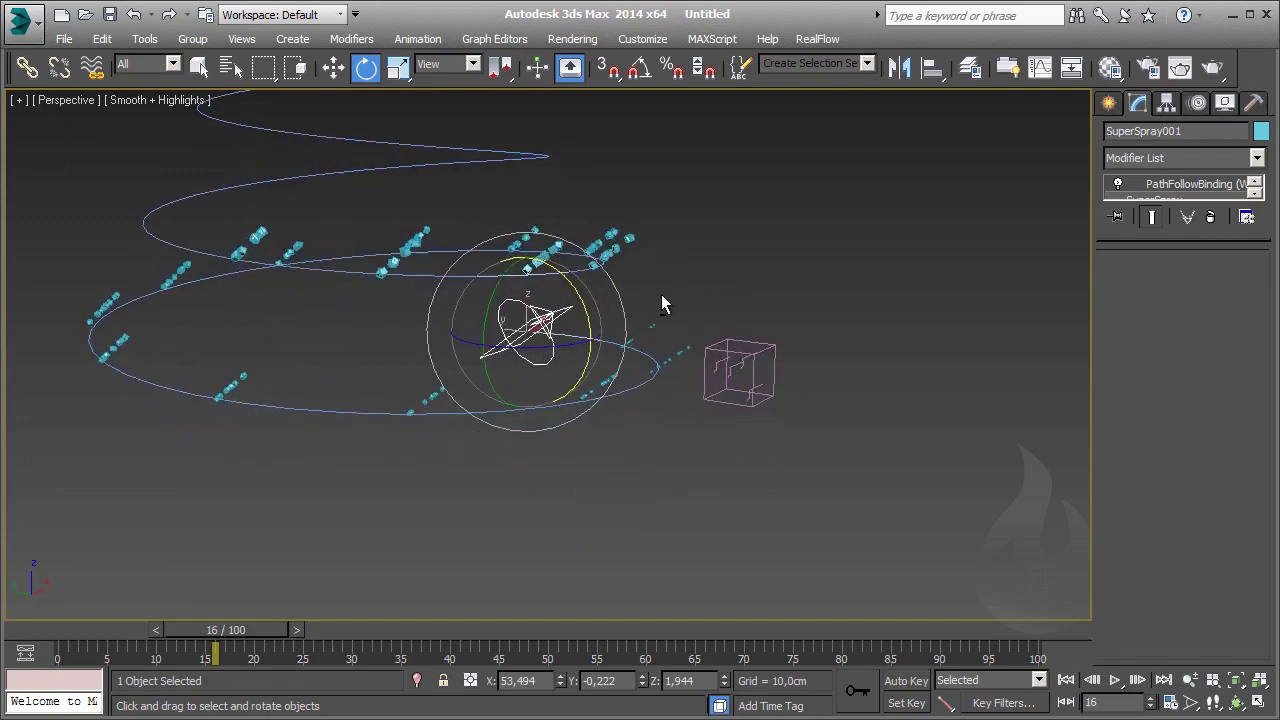
Scrub to frame 29 to check particles climbing the higher helix coils
mouse_move(255, 630)
mouse_down()
mouse_move(143, 638)
mouse_move(377, 616)
mouse_up()
key(e)
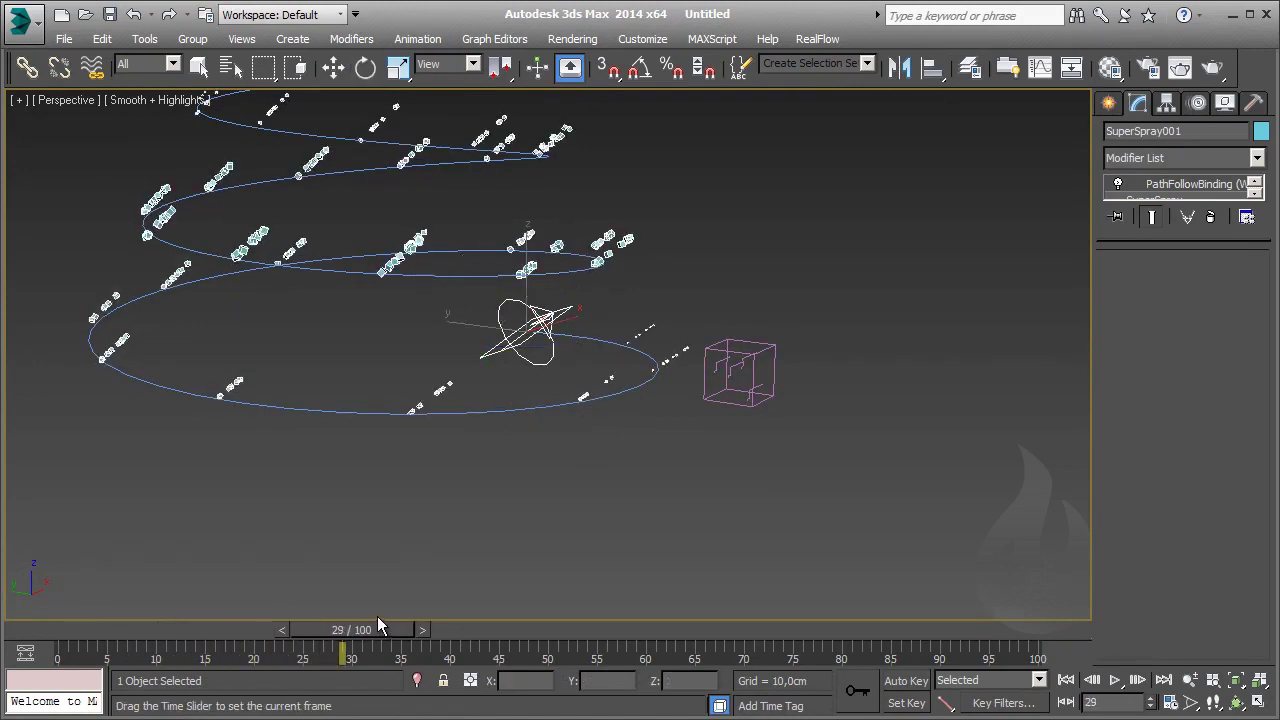
key(e)
alt+middle_drag(400, 260, 437, 334)
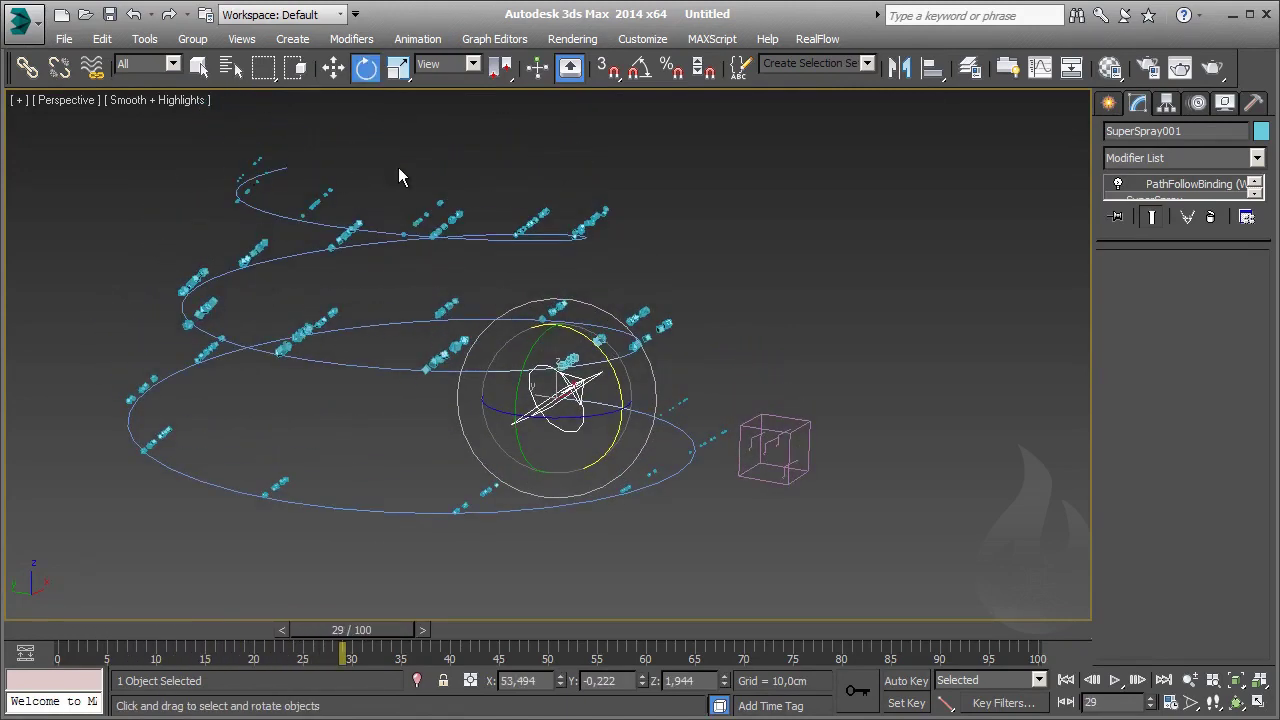
Select PathFollowObject001, enter timing values of 1000 and 100, and scrub to watch the particles
drag(1210, 242, 1208, 276)
click(1160, 203)
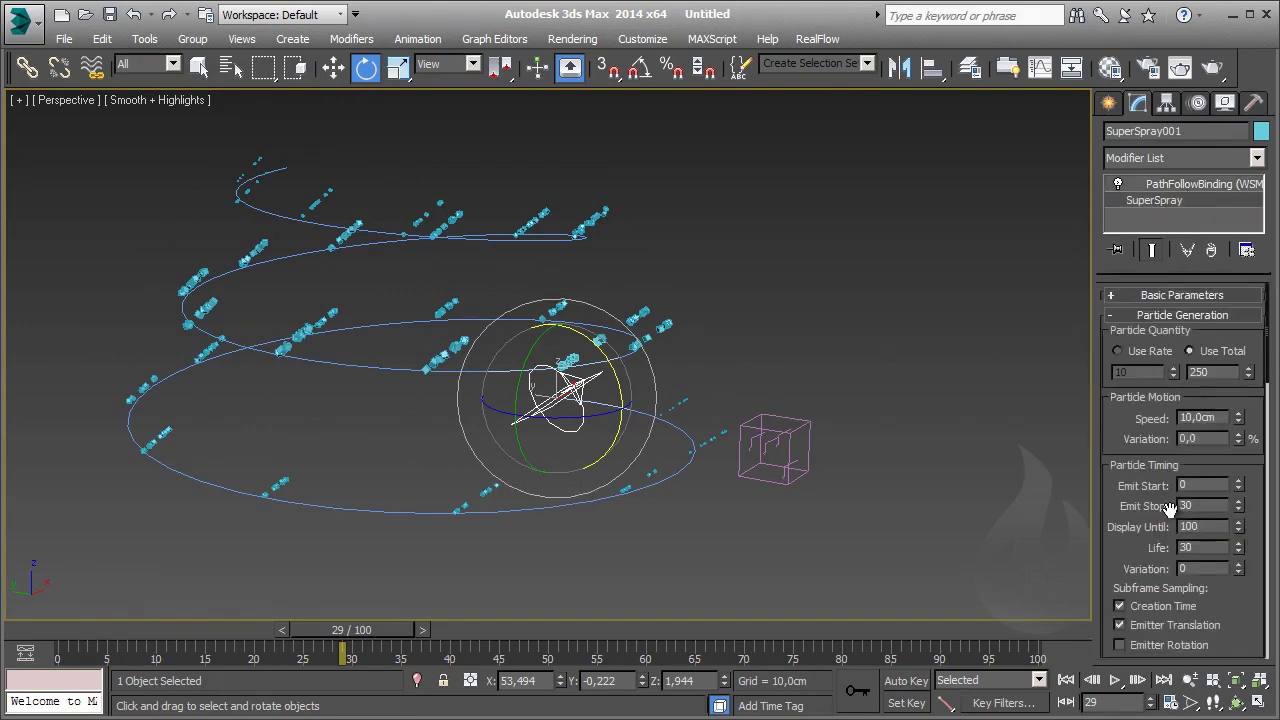
click(809, 432)
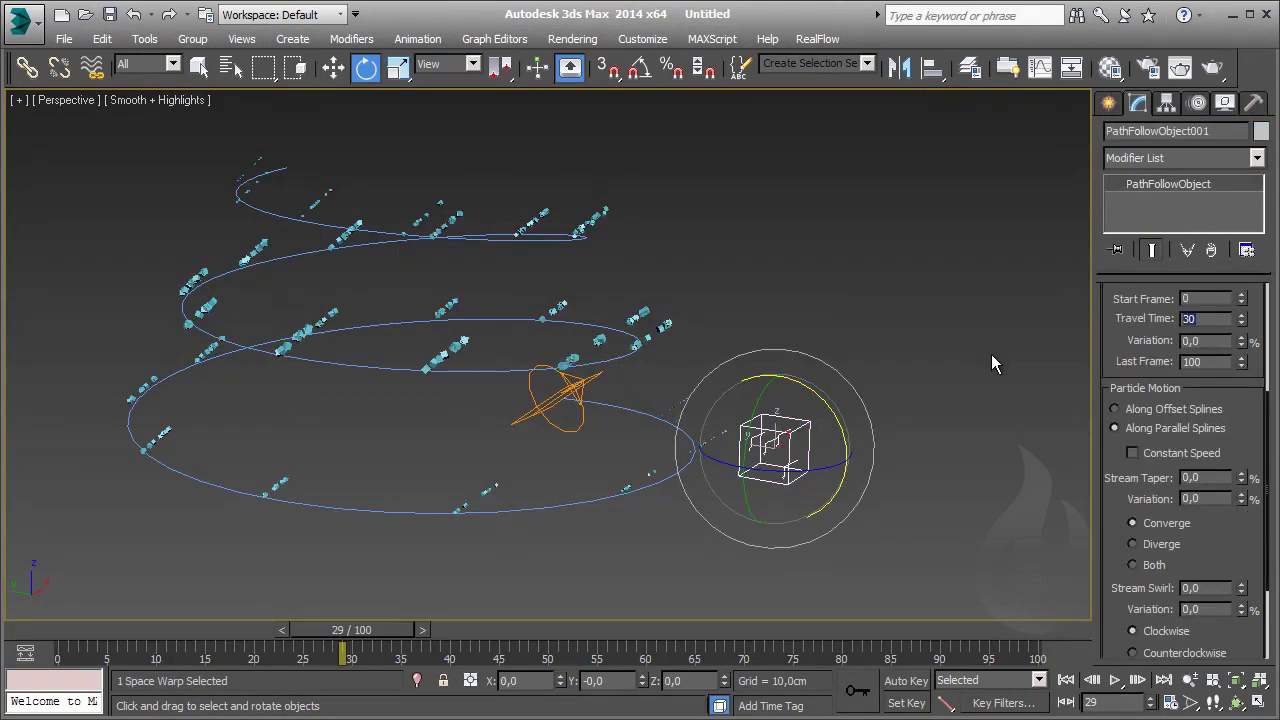
text(1000)
key(Return)
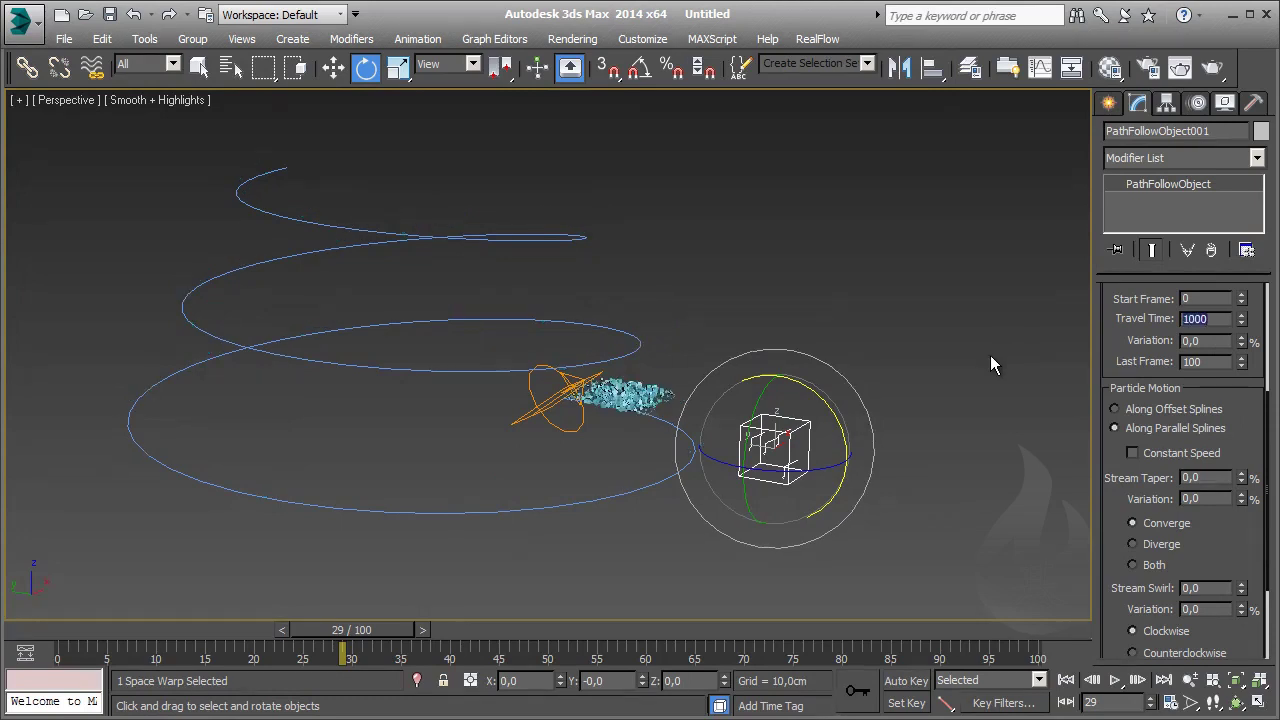
mouse_move(361, 629)
mouse_down()
mouse_move(296, 632)
mouse_move(335, 632)
mouse_up()
key(e)
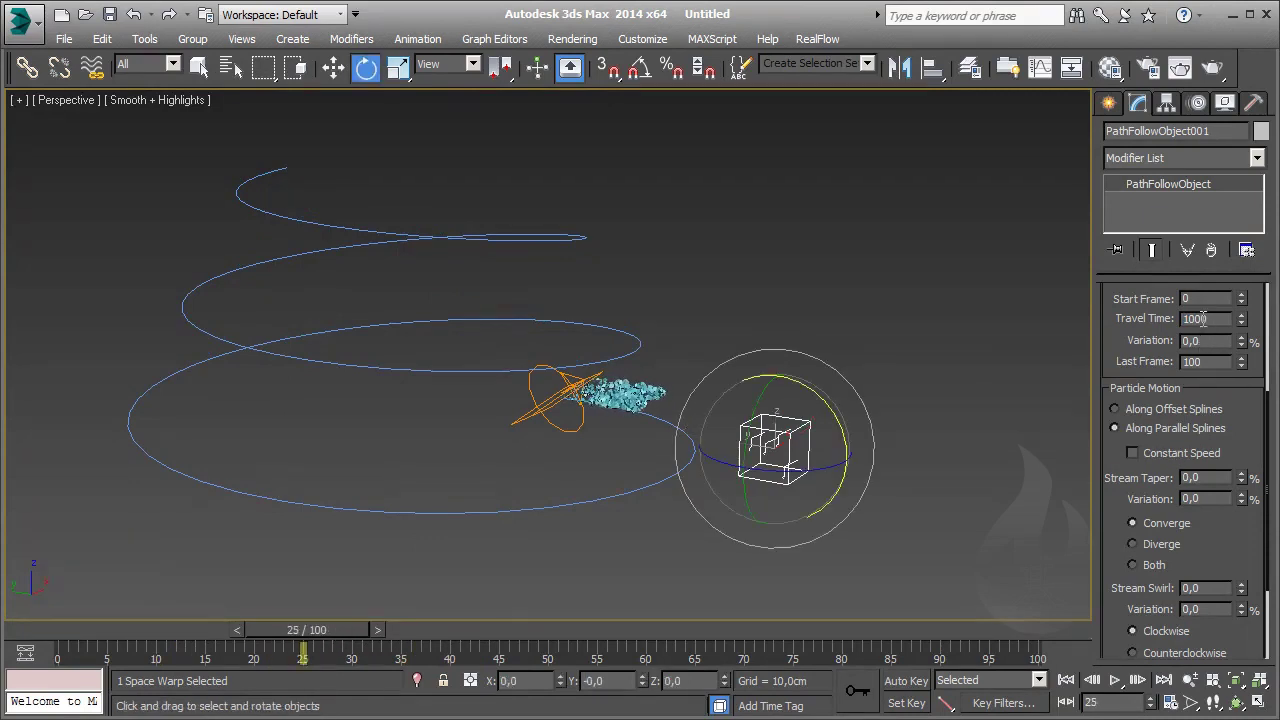
key(Return)
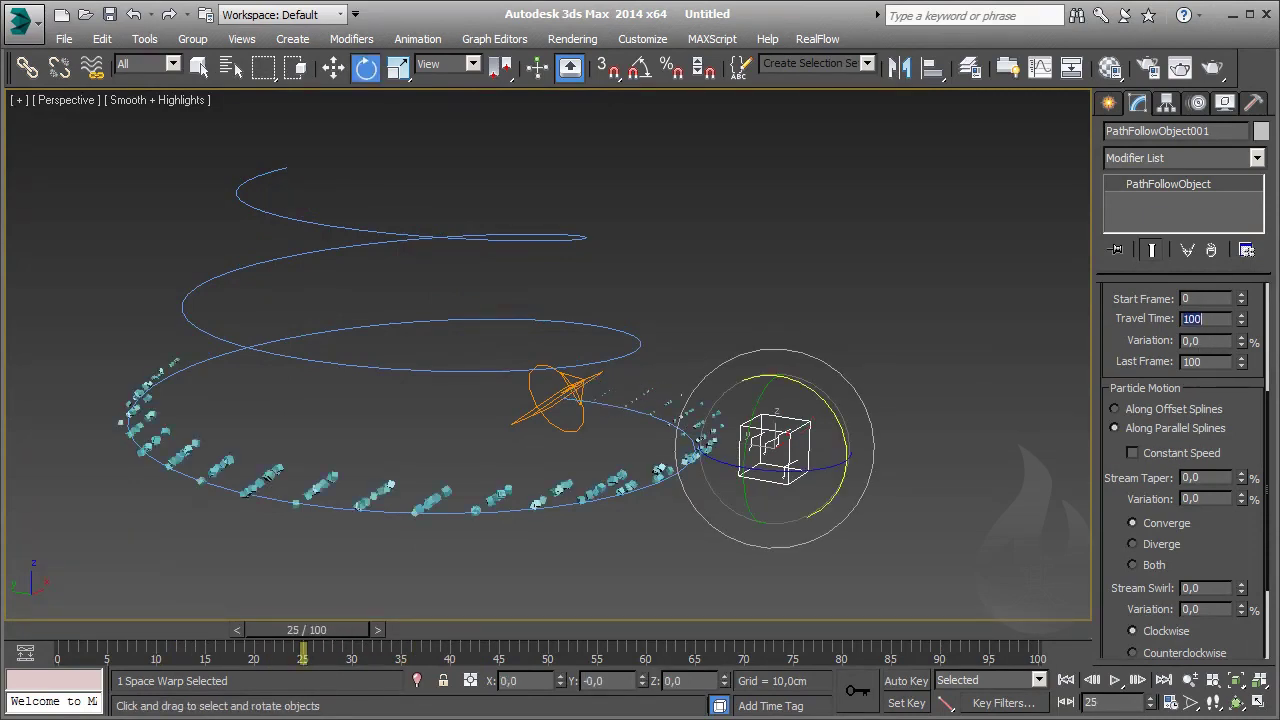
drag(316, 632, 420, 640)
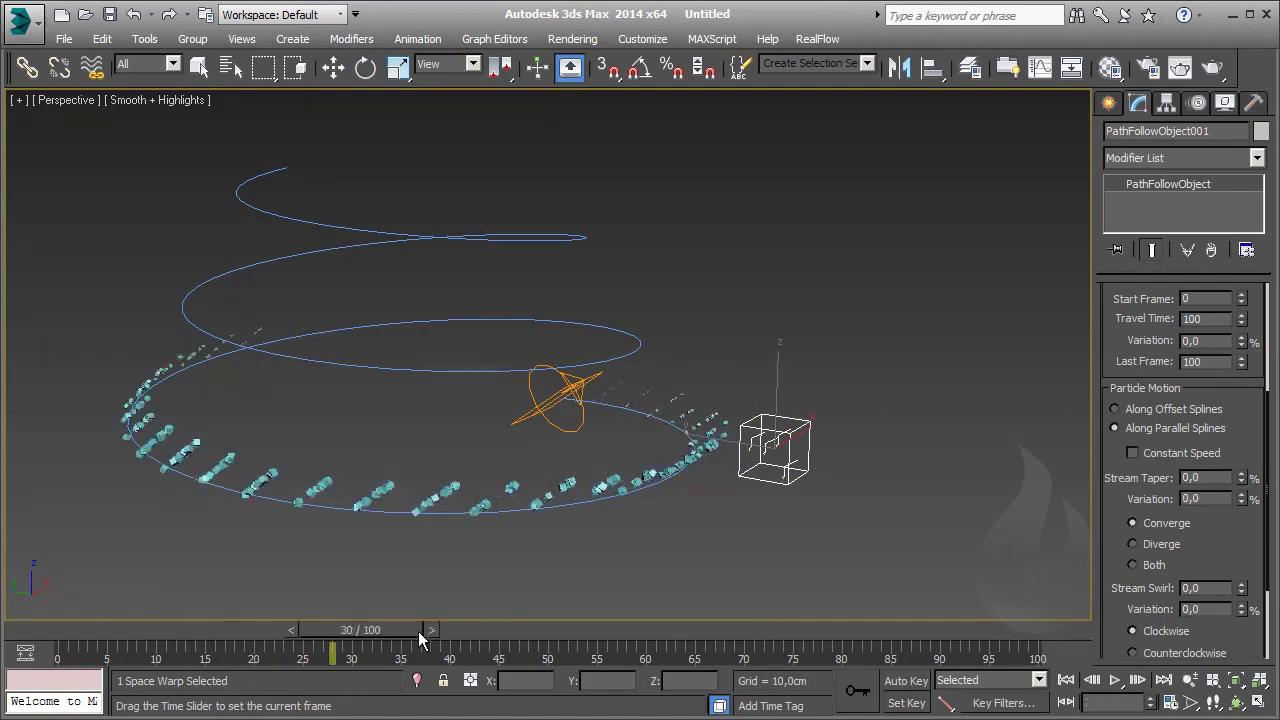
mouse_move(420, 640)
mouse_down()
mouse_move(325, 637)
mouse_move(369, 637)
mouse_up()
Lower Travel Time to 50 and check the stream at frame 30
drag(1243, 325, 1243, 329)
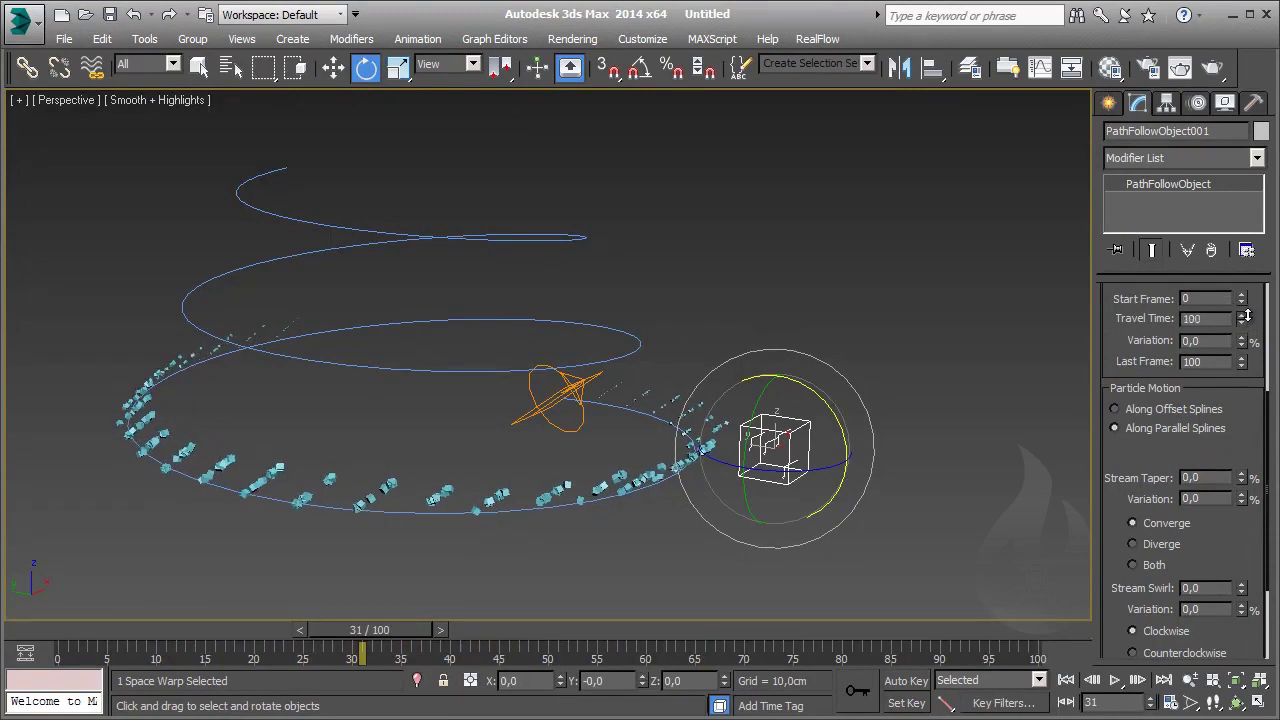
click(1242, 322)
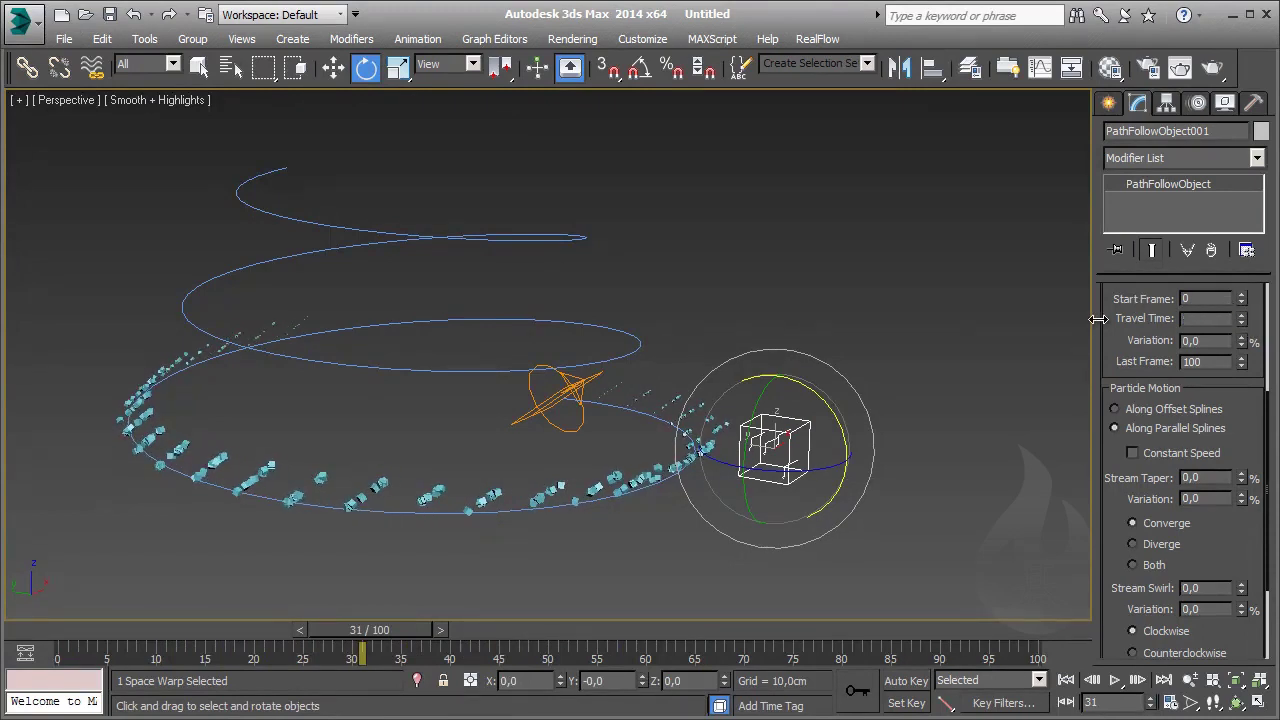
text(50)
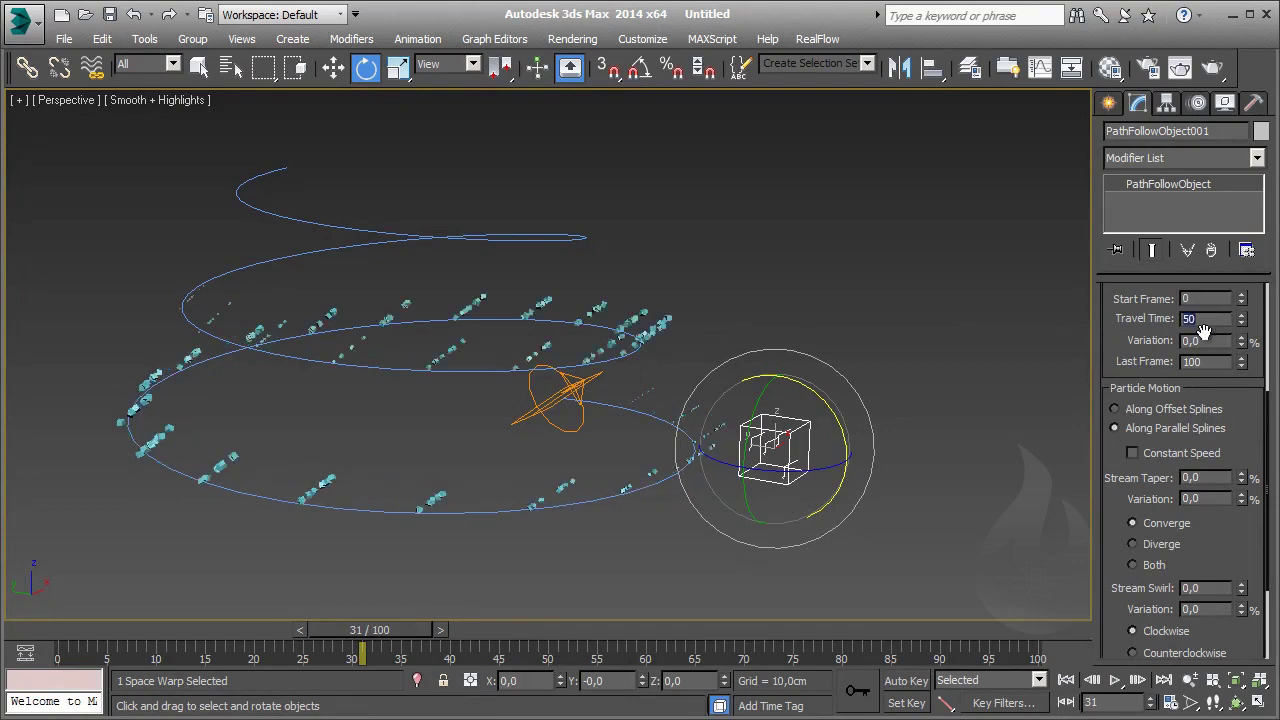
mouse_move(397, 643)
mouse_down()
mouse_move(200, 629)
mouse_move(429, 629)
mouse_move(308, 640)
mouse_move(398, 638)
mouse_up()
key(e)
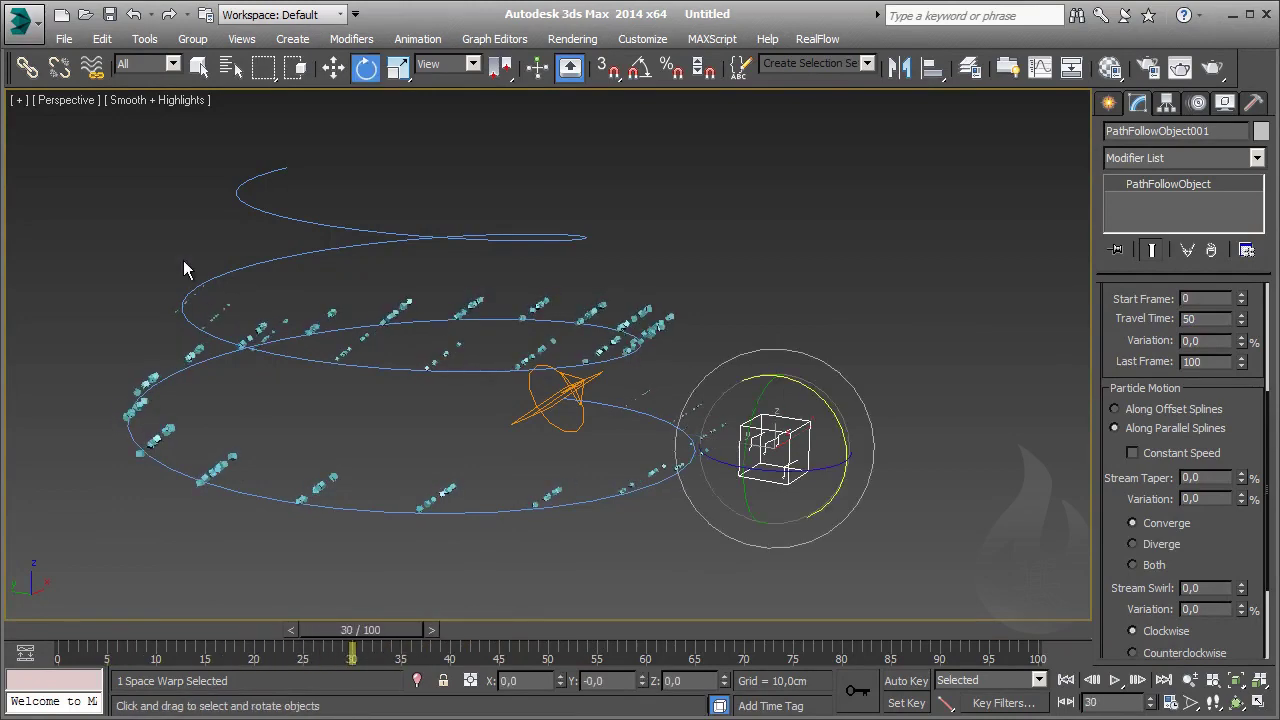
Raise Travel Variation to 31%, then reselect the SuperSpray emitter's parameters
mouse_move(1256, 414)
mouse_down()
mouse_move(1251, 402)
mouse_move(1252, 413)
mouse_up()
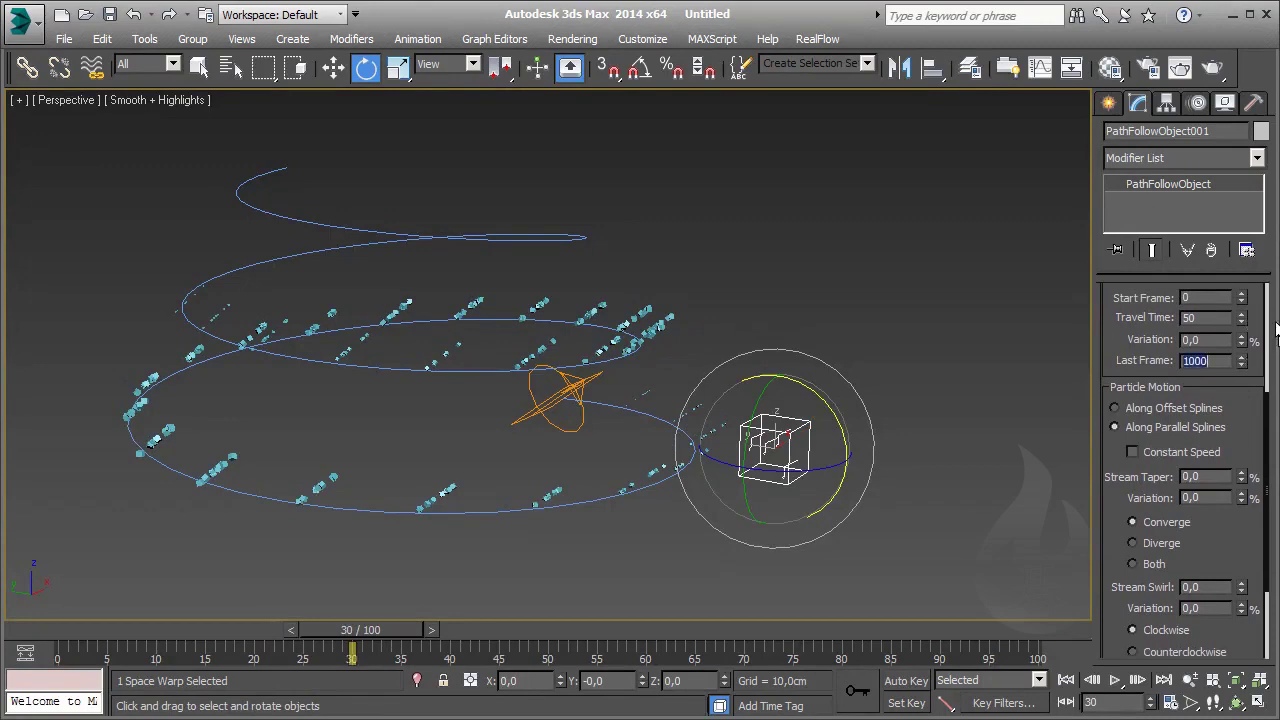
drag(1241, 341, 1246, 302)
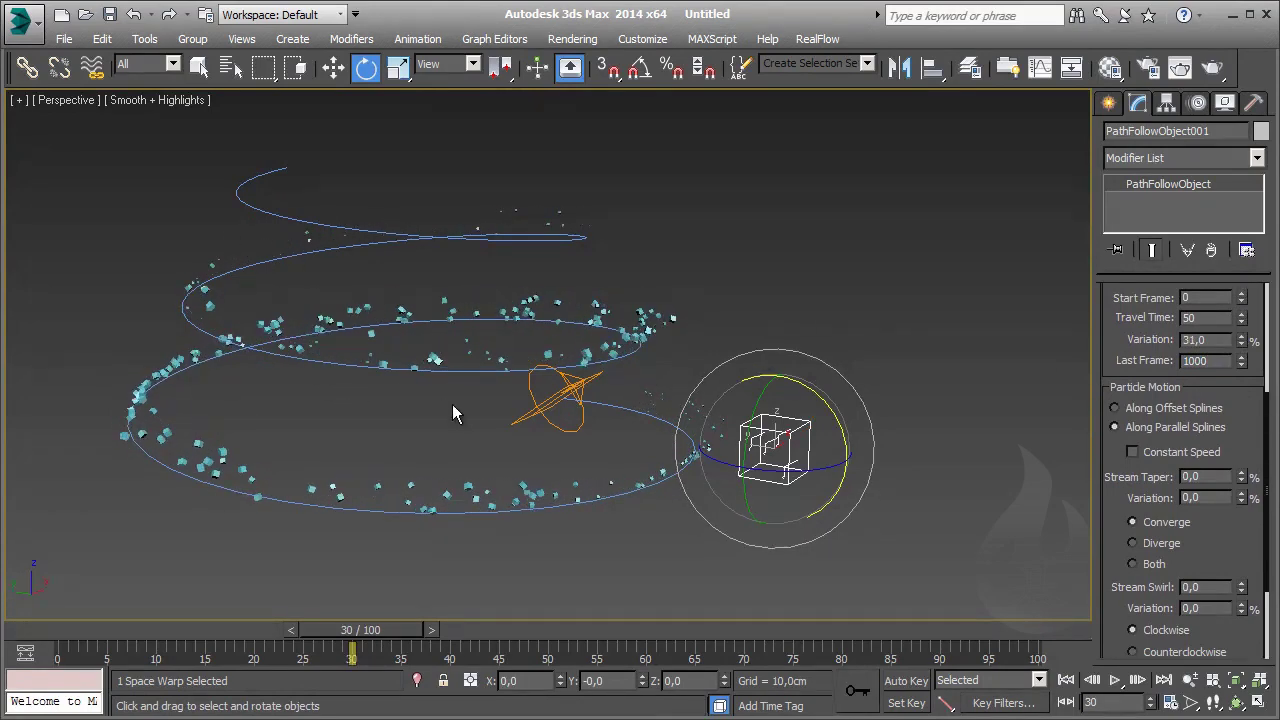
click(545, 409)
click(1155, 201)
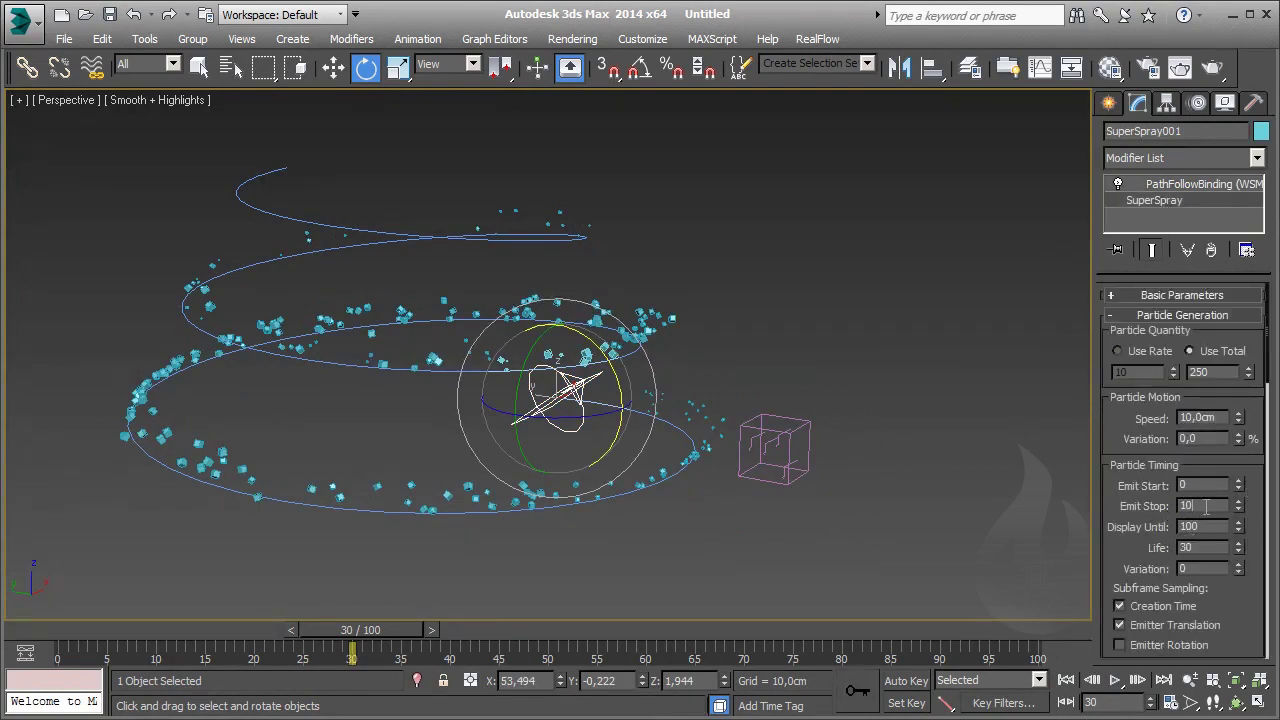
Set Emit Stop and Life both to 100 and scrub to preview the fuller stream
text(0)
key(Return)
text(1)
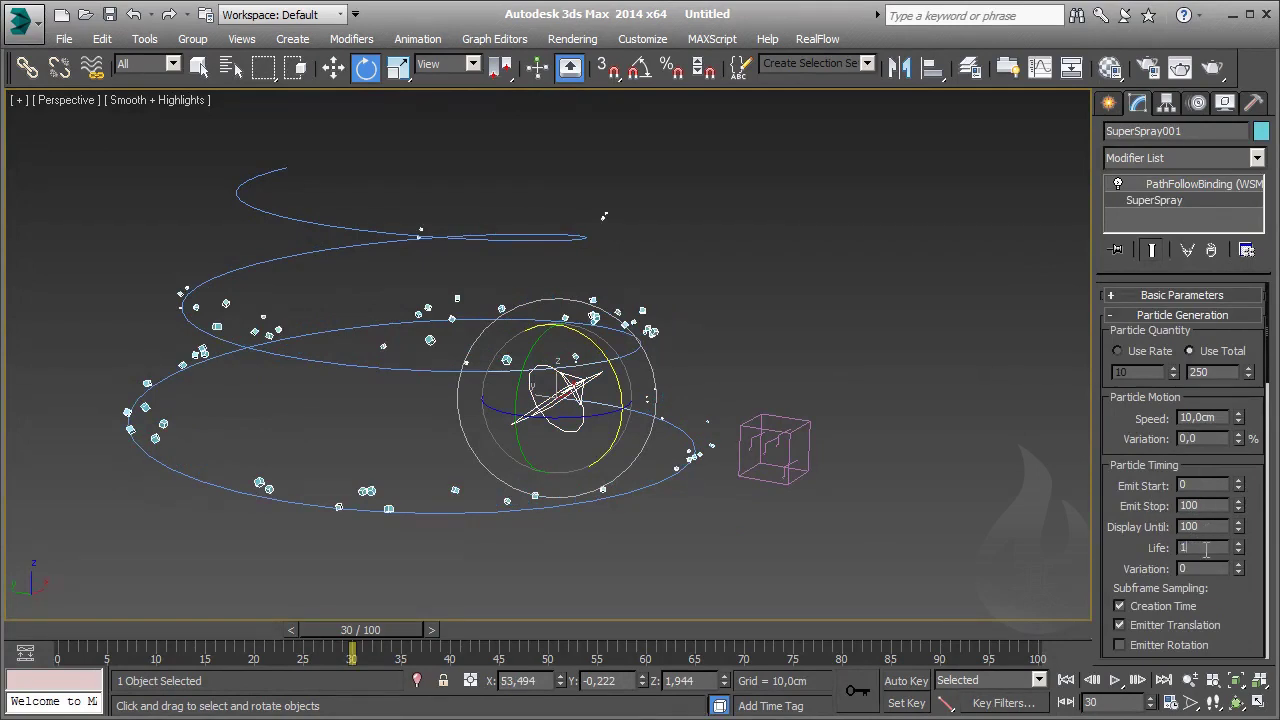
text(00)
key(Return)
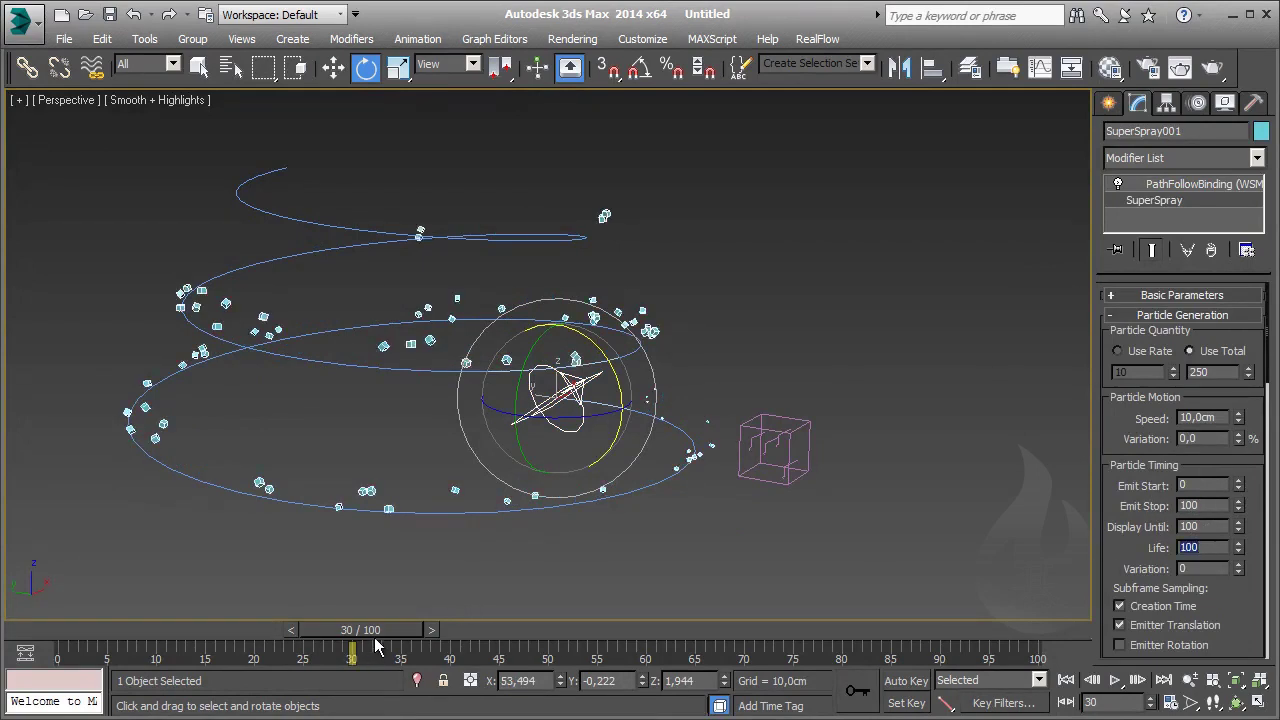
mouse_move(376, 646)
mouse_down()
mouse_move(362, 640)
mouse_move(551, 640)
mouse_up()
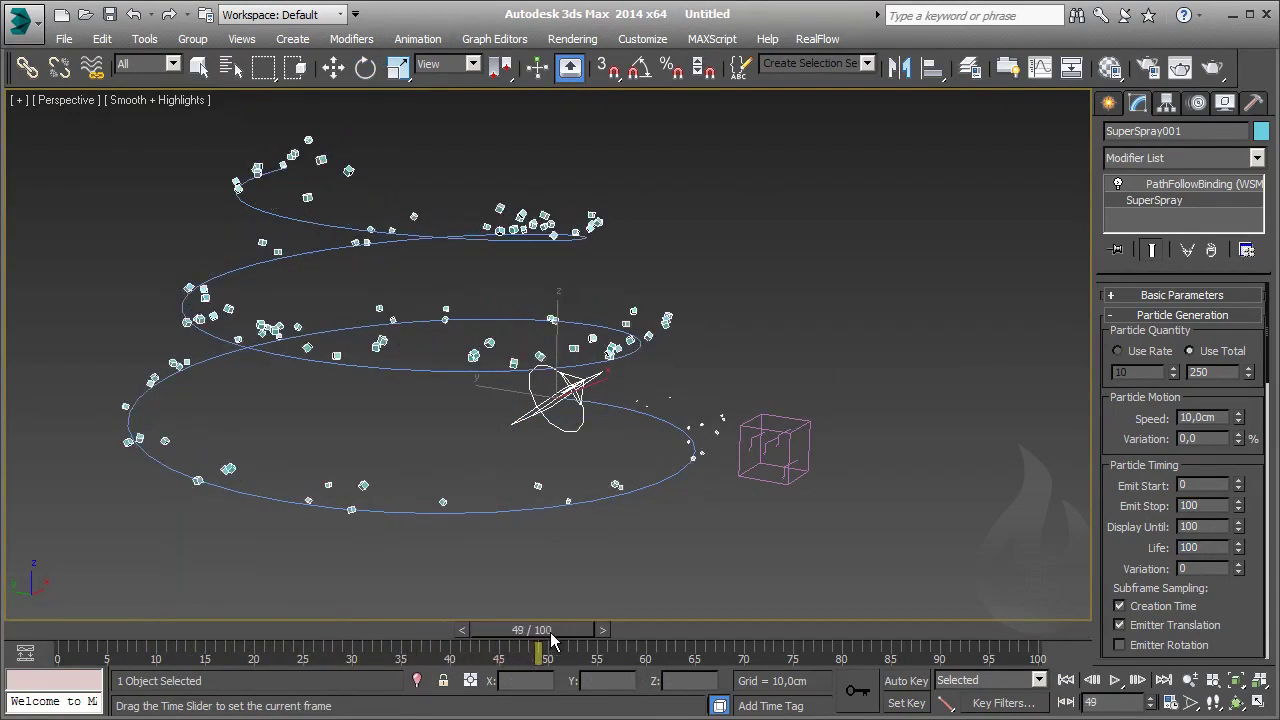
key(e)
click(790, 450)
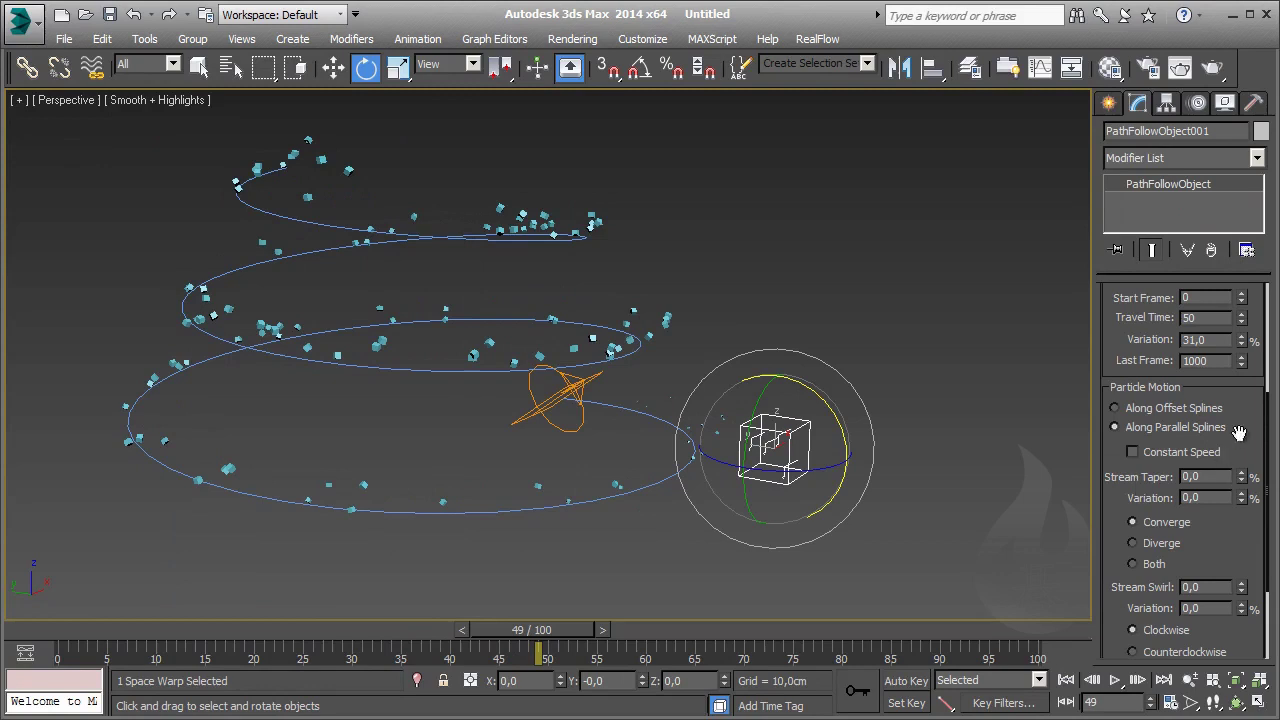
Set the Path Follow Travel Variation to 25%
scroll(1238, 428, up, 1)
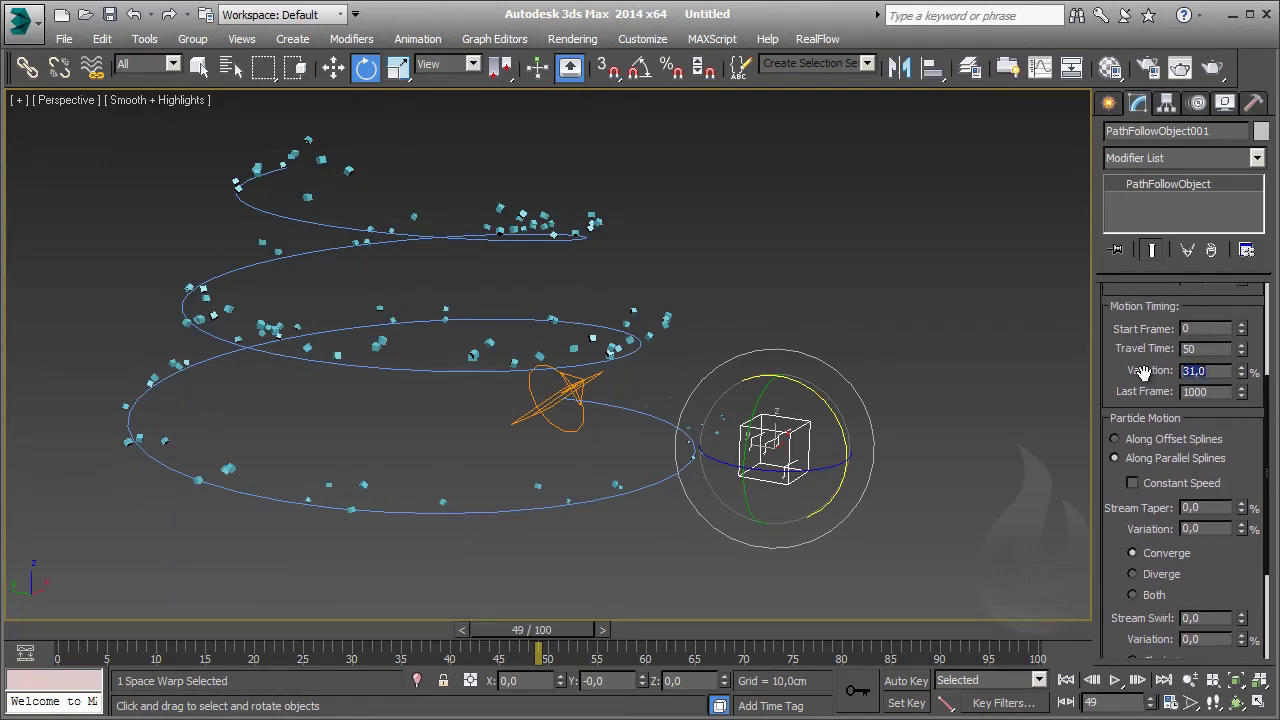
text(30)
key(Return)
drag(1258, 426, 1221, 388)
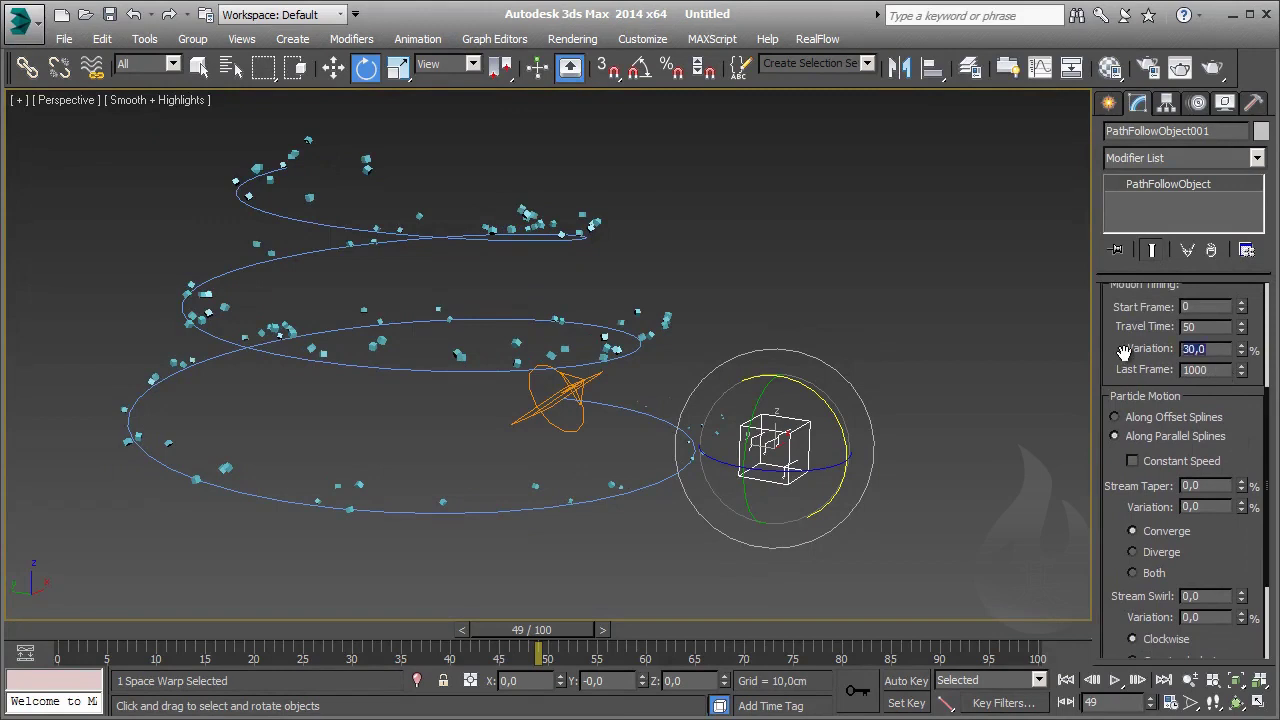
text(25)
key(Return)
Scrub to frame 33 and try Travel Time values of 30, 100 and 1000
mouse_move(518, 620)
mouse_down()
mouse_move(386, 640)
mouse_move(1004, 648)
mouse_up()
key(Tab)
text(61)
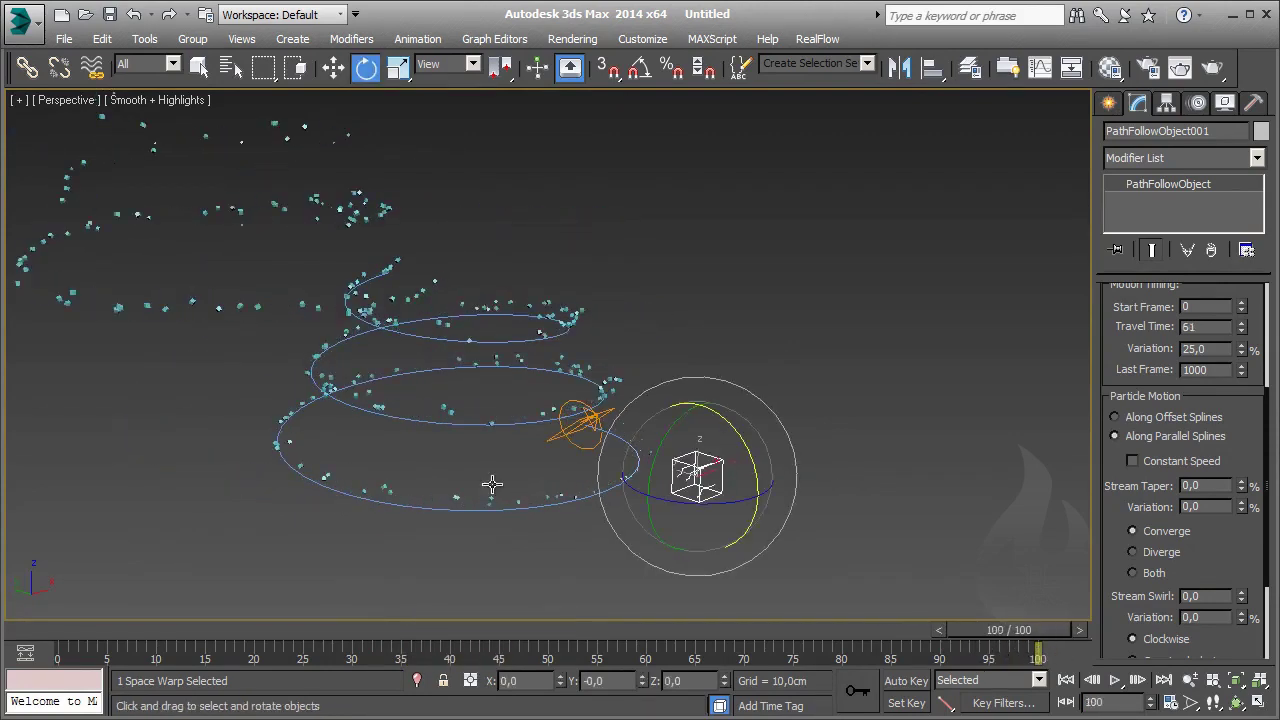
click(1243, 333)
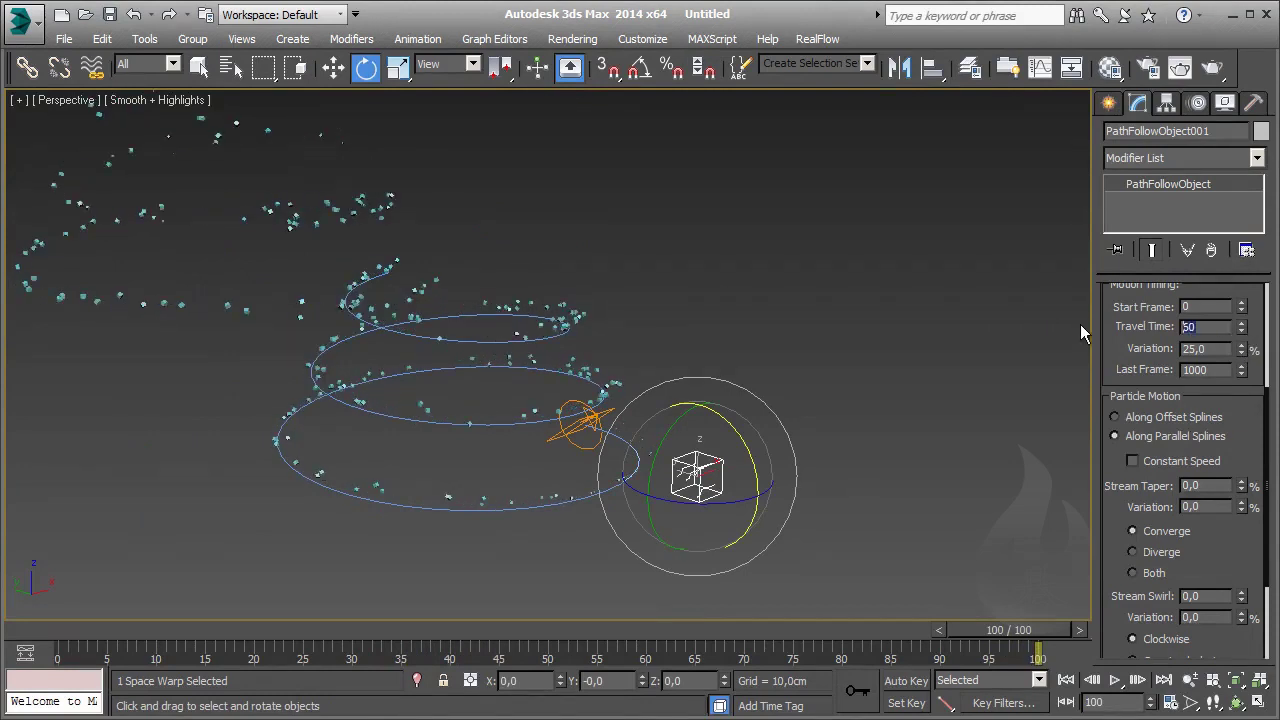
key(Return)
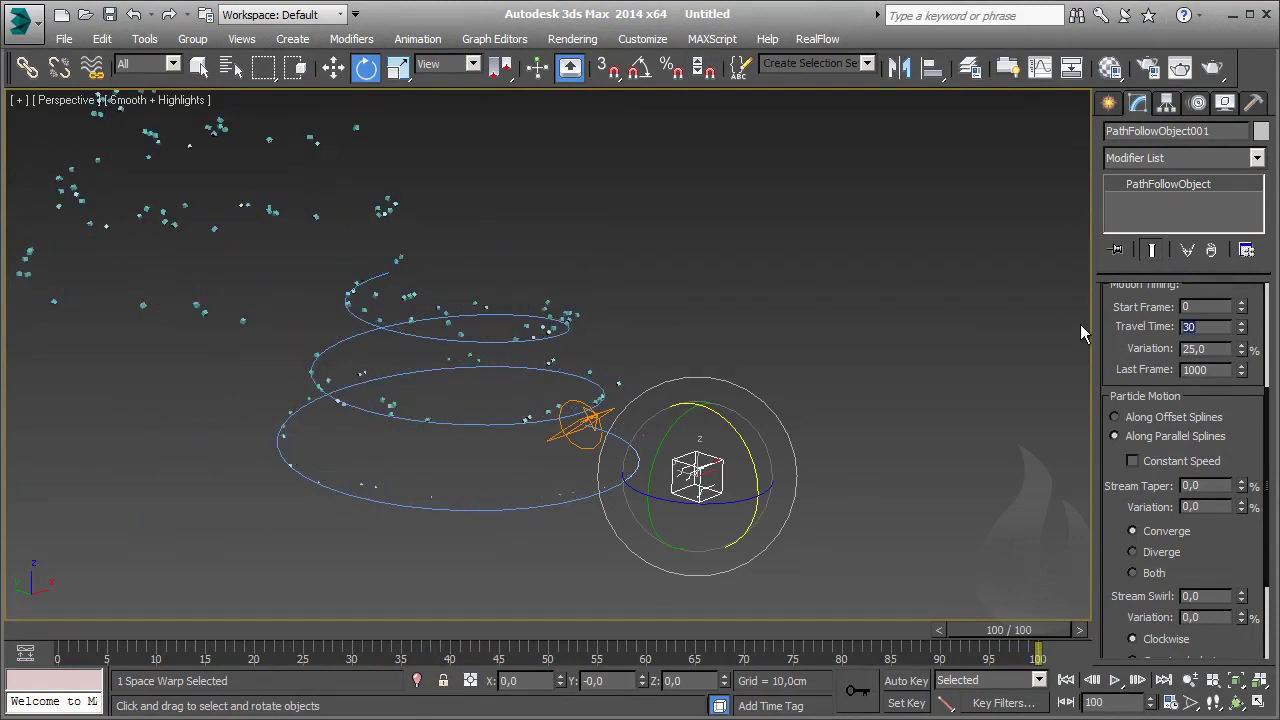
text(0)
key(Return)
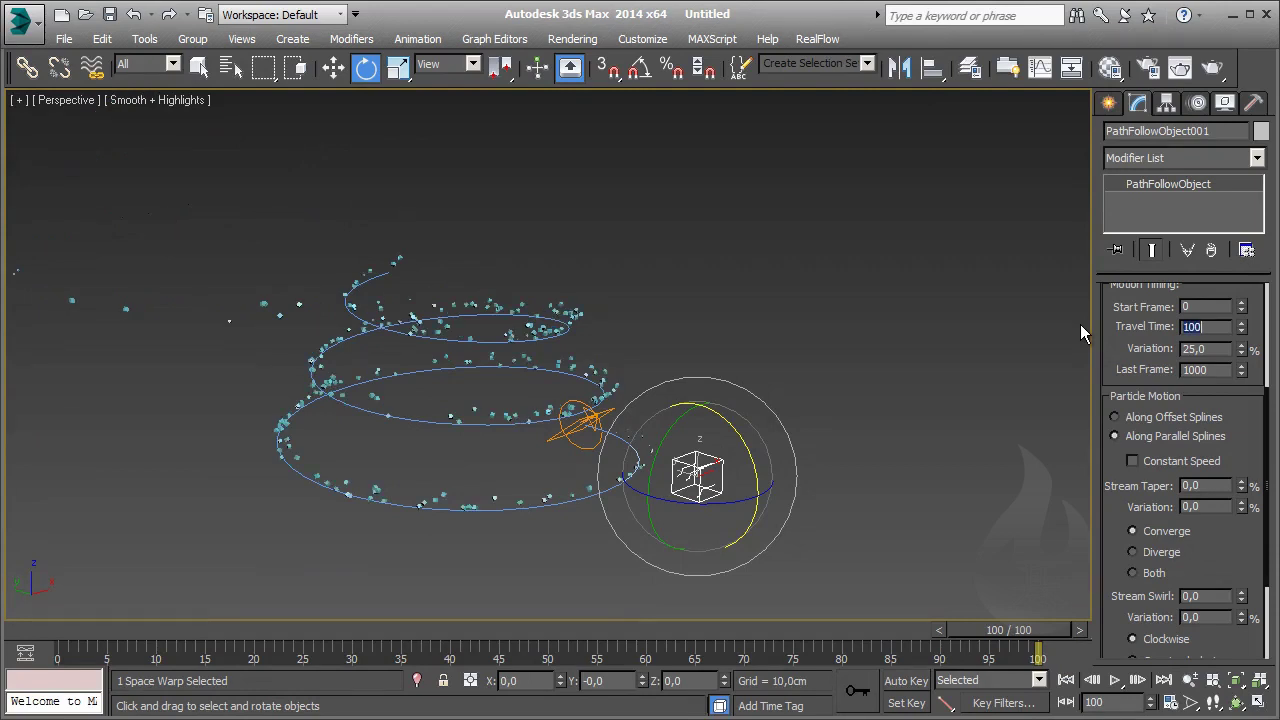
text(1000)
key(Return)
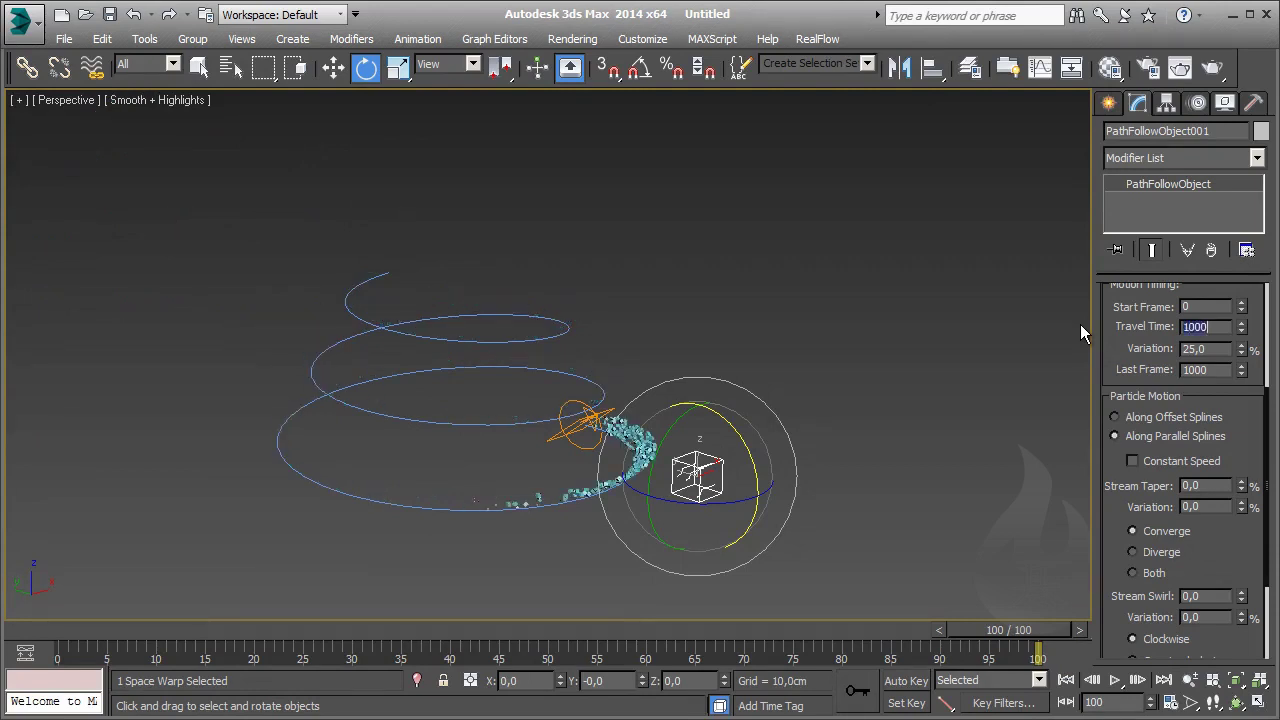
Bring Travel Time down through 500, 250 and 200 to settle on 150
text(5)
text(00)
key(Return)
text(250)
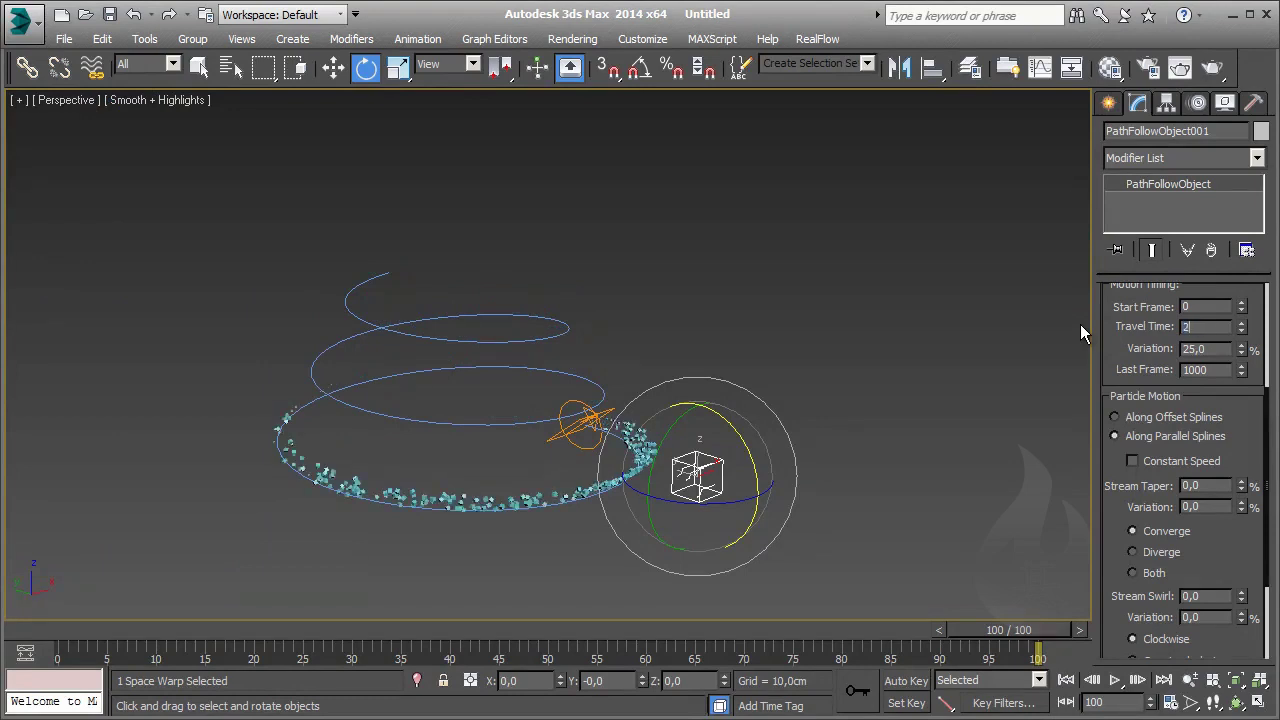
key(Return)
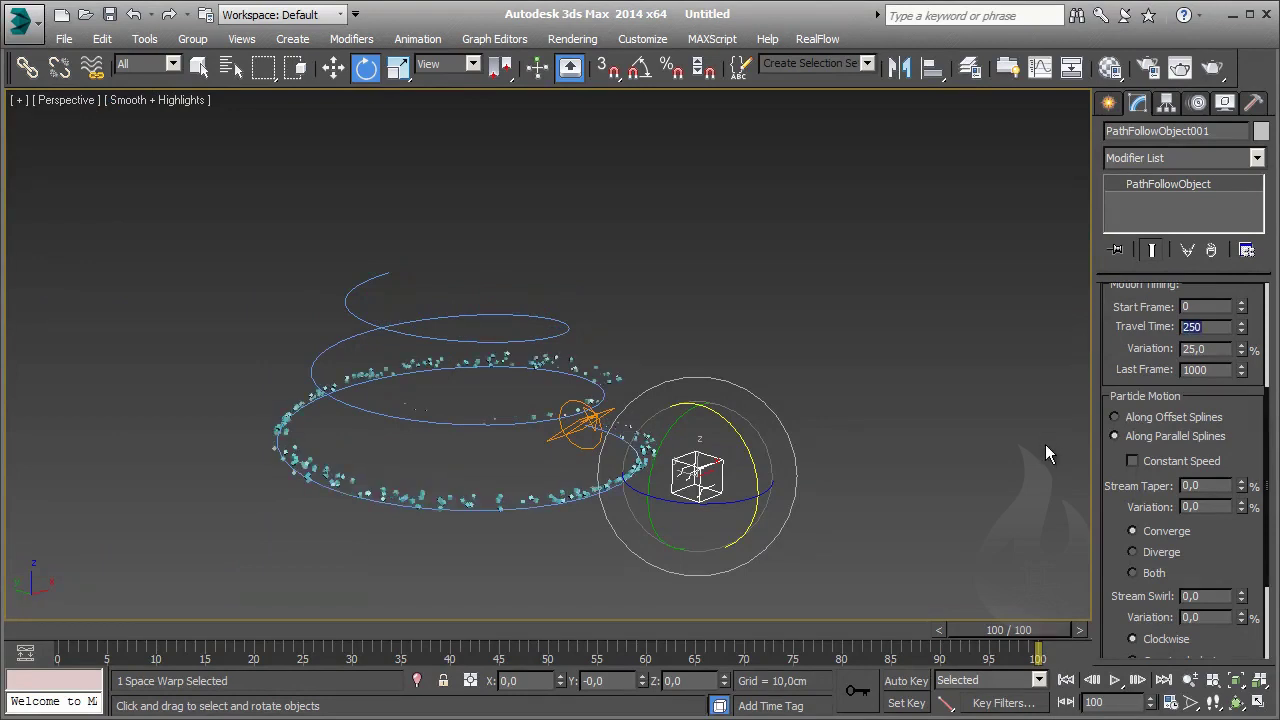
text(200)
key(Return)
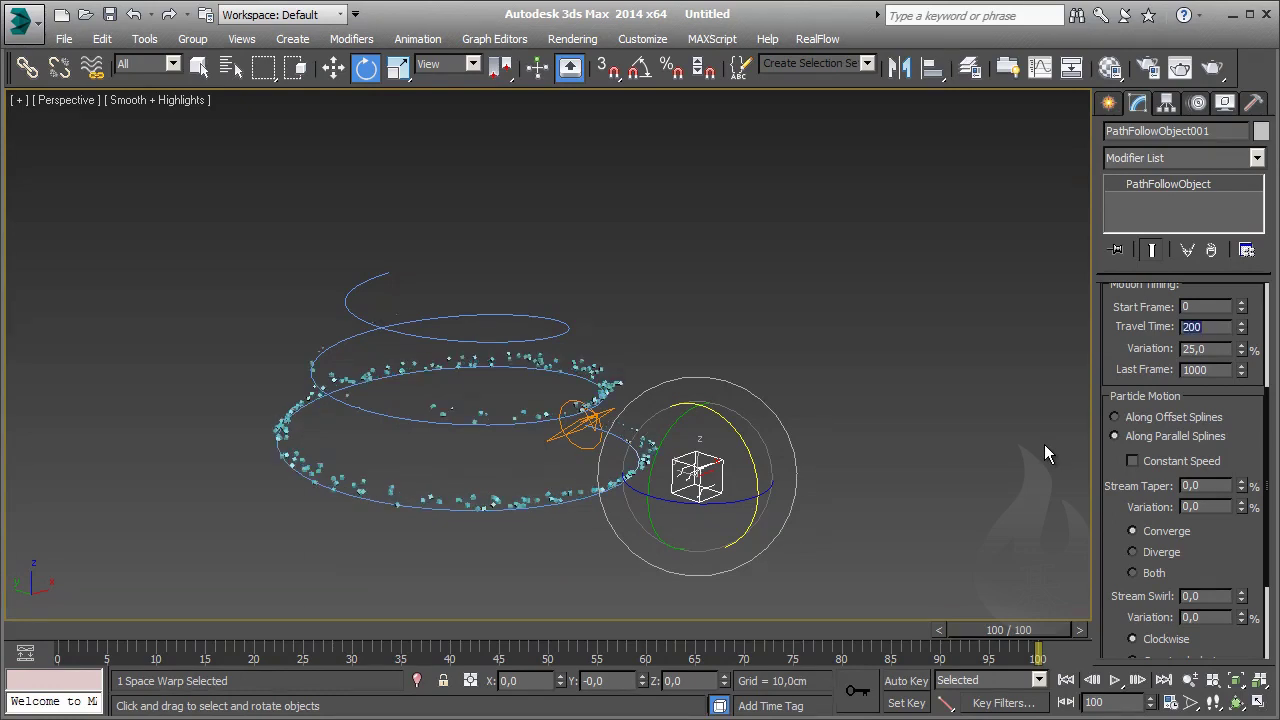
text(1)
text(50)
key(Return)
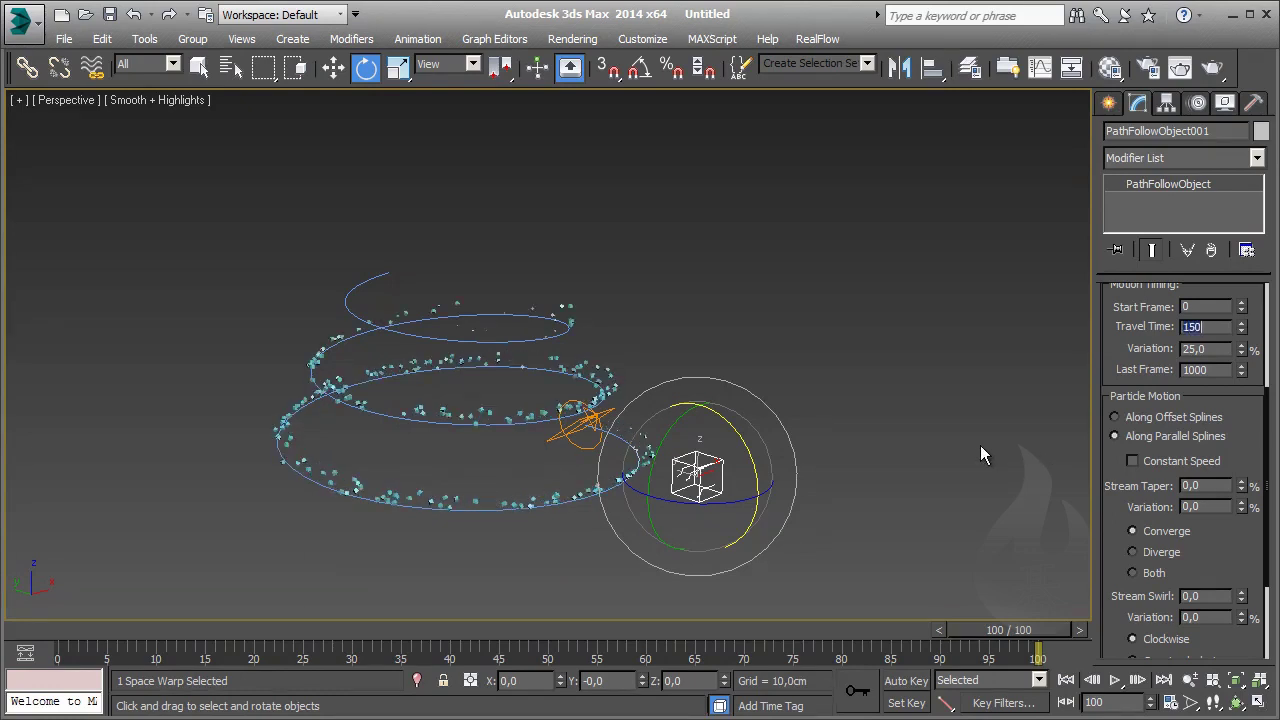
Rewind to about frame 55 and switch particle motion to Along Offset Splines
mouse_move(1025, 653)
mouse_down()
mouse_move(623, 640)
mouse_move(718, 655)
mouse_move(771, 602)
mouse_up()
key(e)
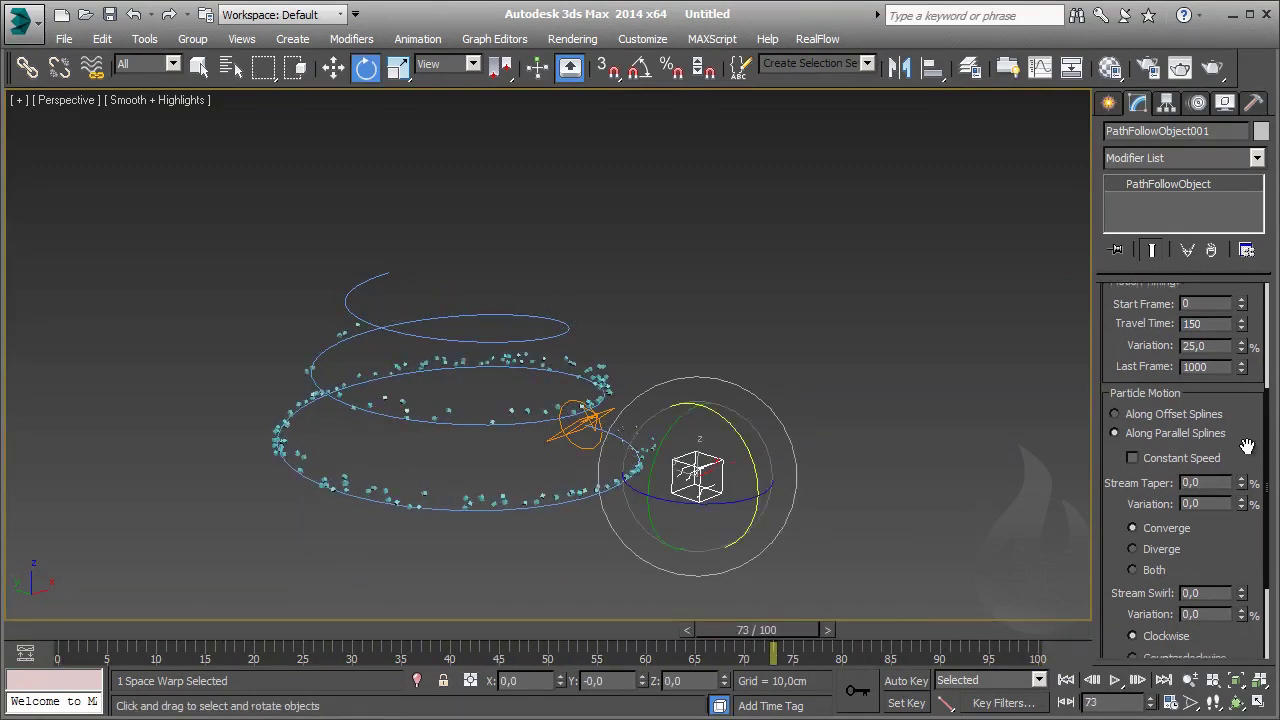
scroll(1180, 430, down, 1)
click(1148, 394)
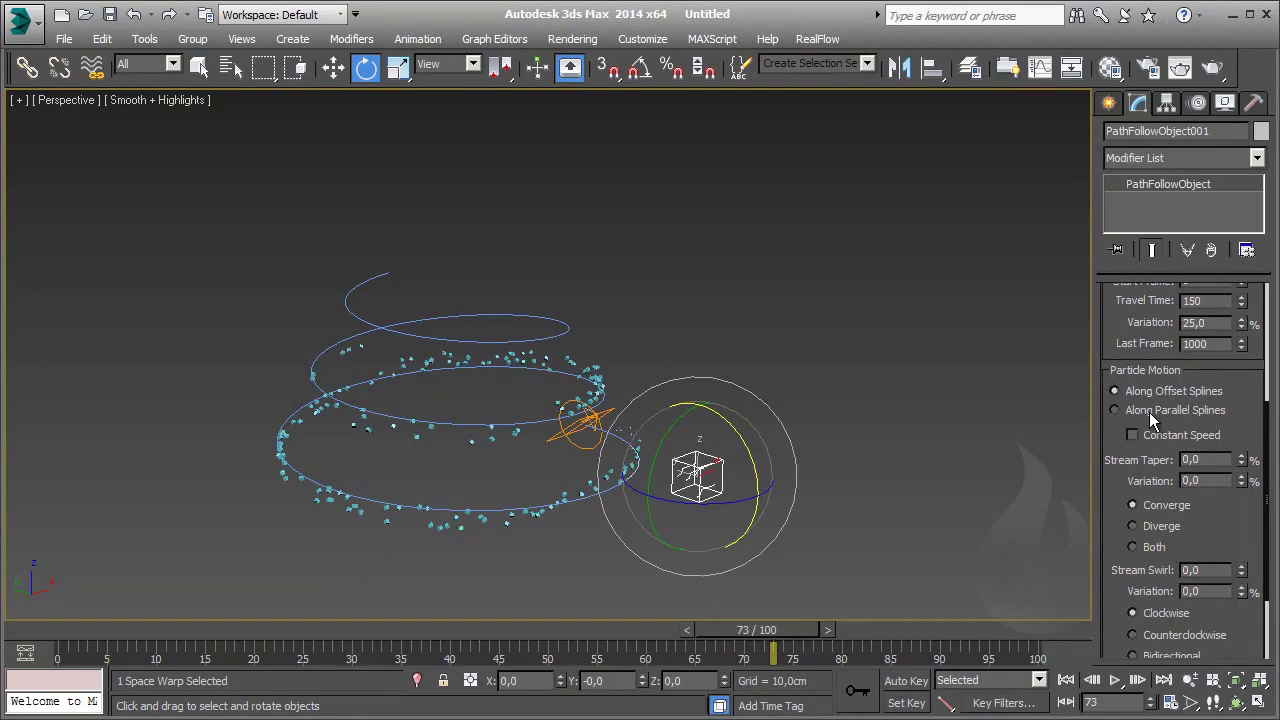
Return particle motion to Along Parallel Splines and enable Constant Speed
click(1150, 414)
scroll(1238, 432, down, 1)
click(1132, 416)
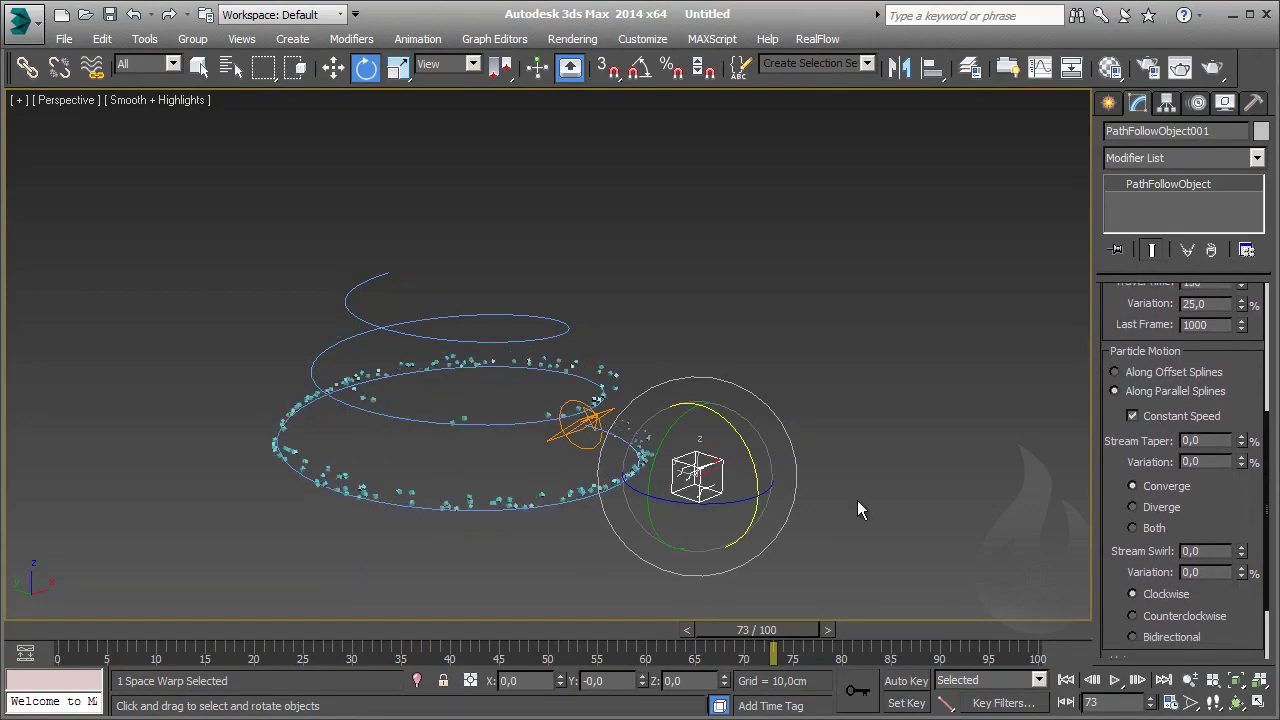
scroll(600, 365, up, 3)
alt+middle_drag(586, 428, 722, 268)
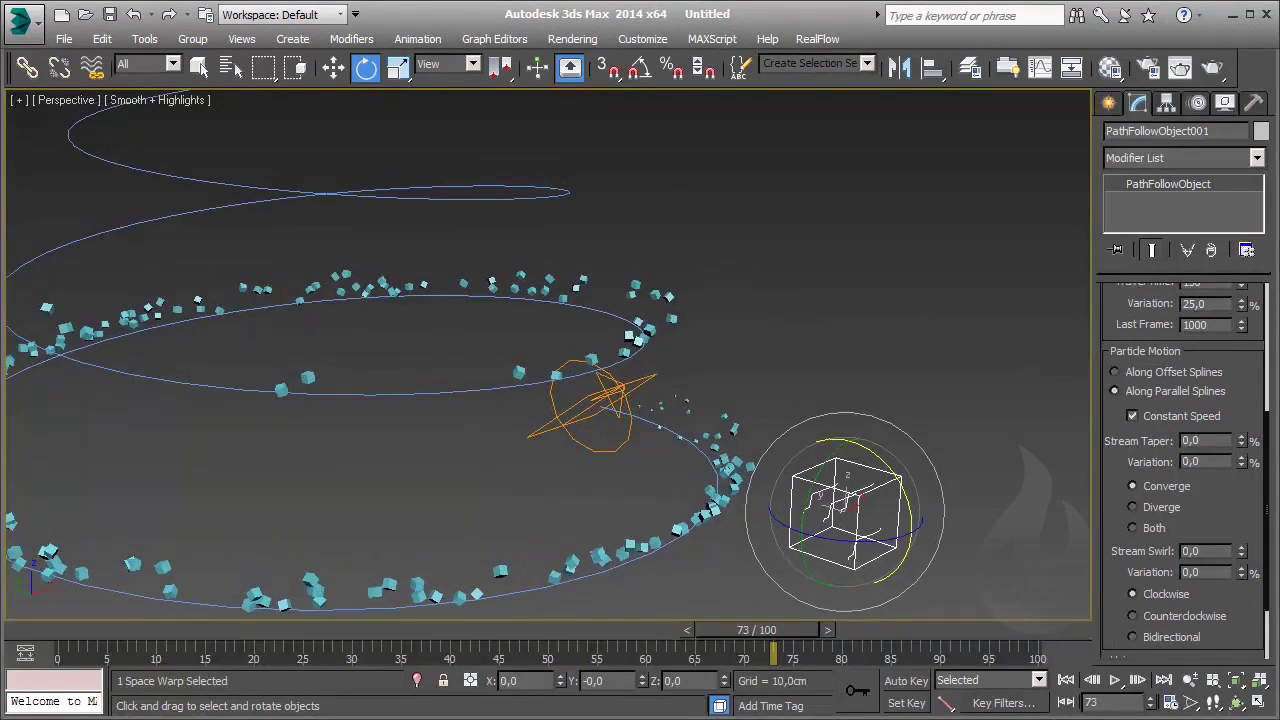
Set Stream Taper 61 with 90% variation in Both directions, and Stream Swirl 3.7
mouse_move(1244, 447)
mouse_down()
mouse_move(1247, 270)
mouse_move(1252, 374)
mouse_up()
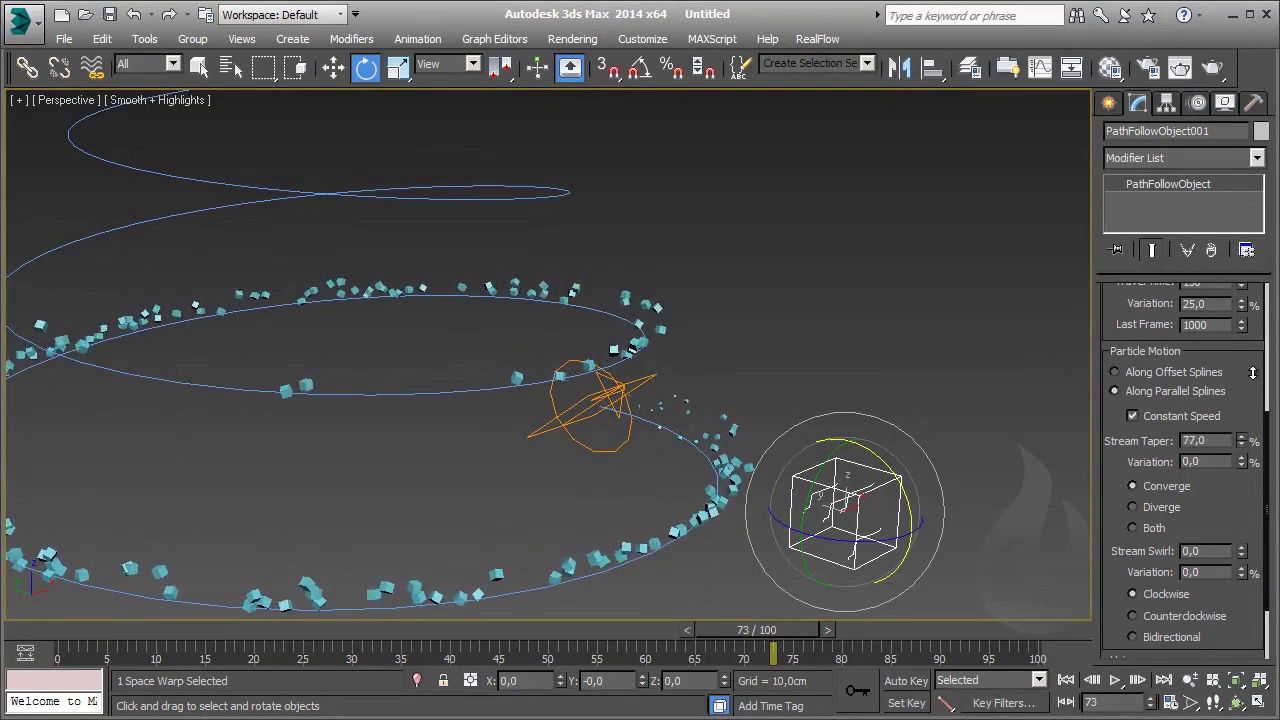
drag(1241, 461, 1241, 380)
click(1132, 507)
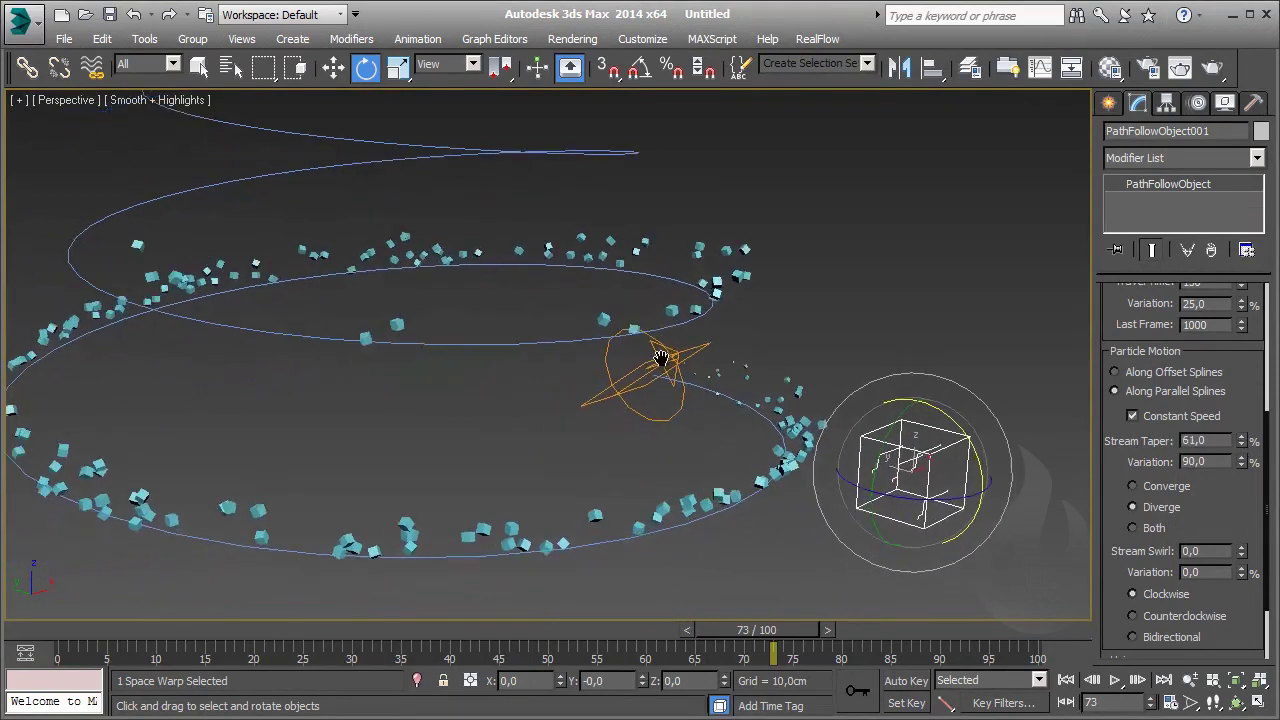
alt+middle_drag(586, 437, 640, 420)
click(1148, 533)
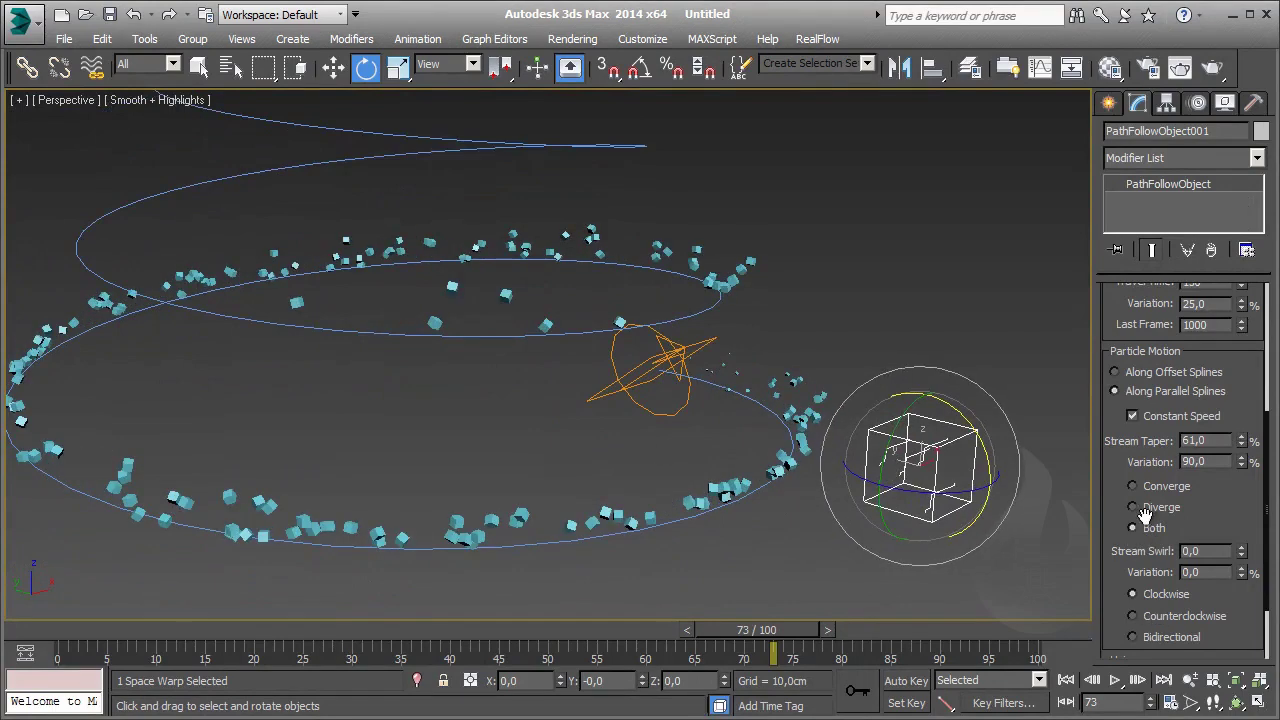
mouse_move(1242, 551)
mouse_down()
mouse_move(1234, 337)
mouse_move(1205, 188)
mouse_up()
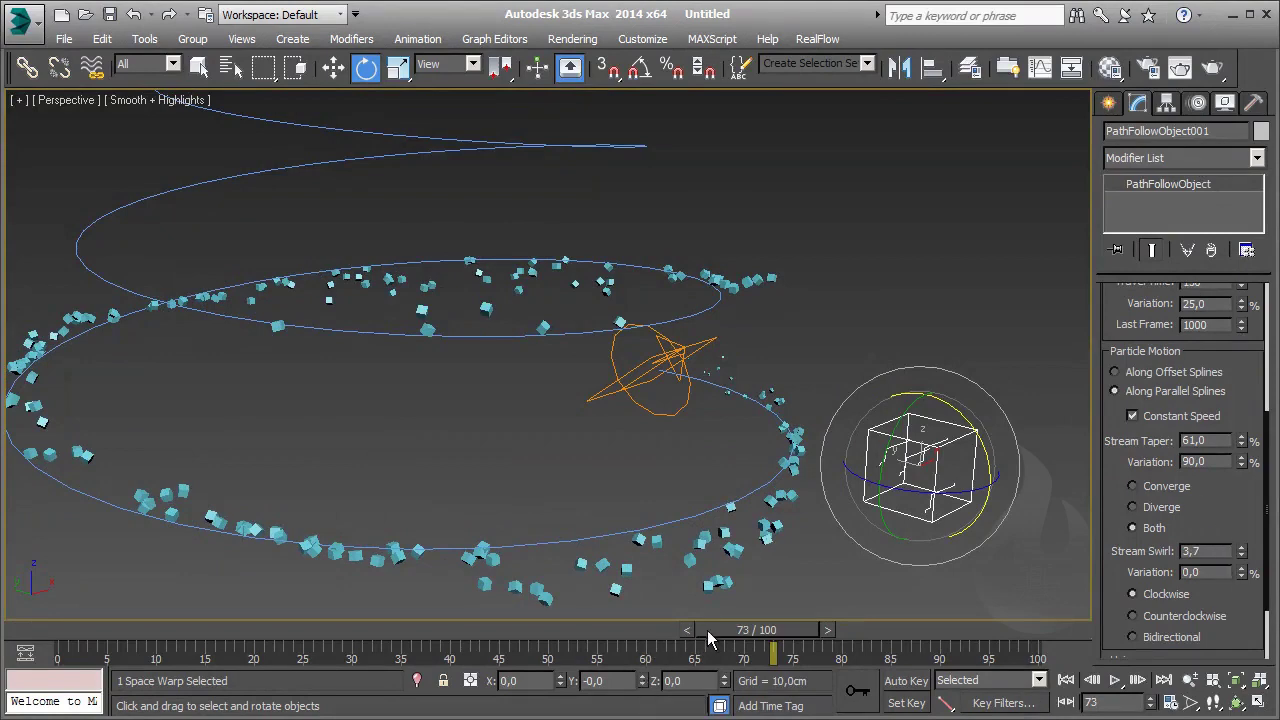
drag(708, 638, 345, 638)
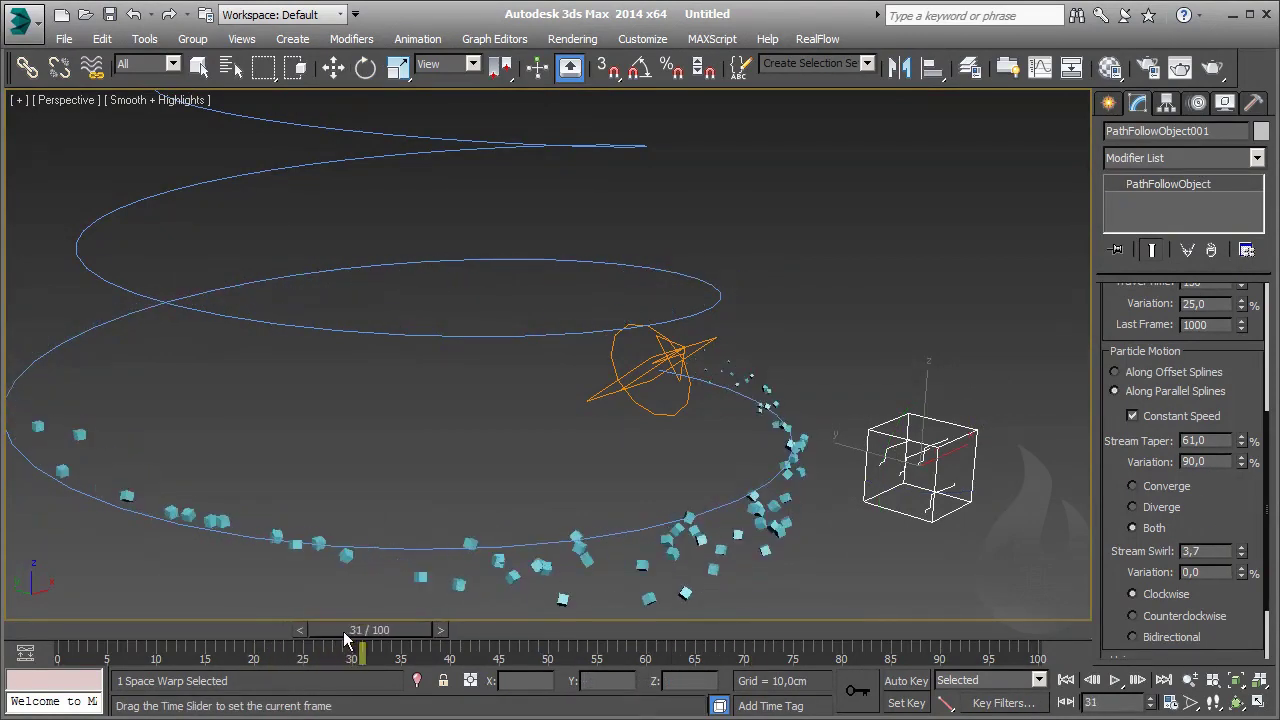
Set SuperSpray001's Use Total particle count to 1000 in Particle Generation
key(e)
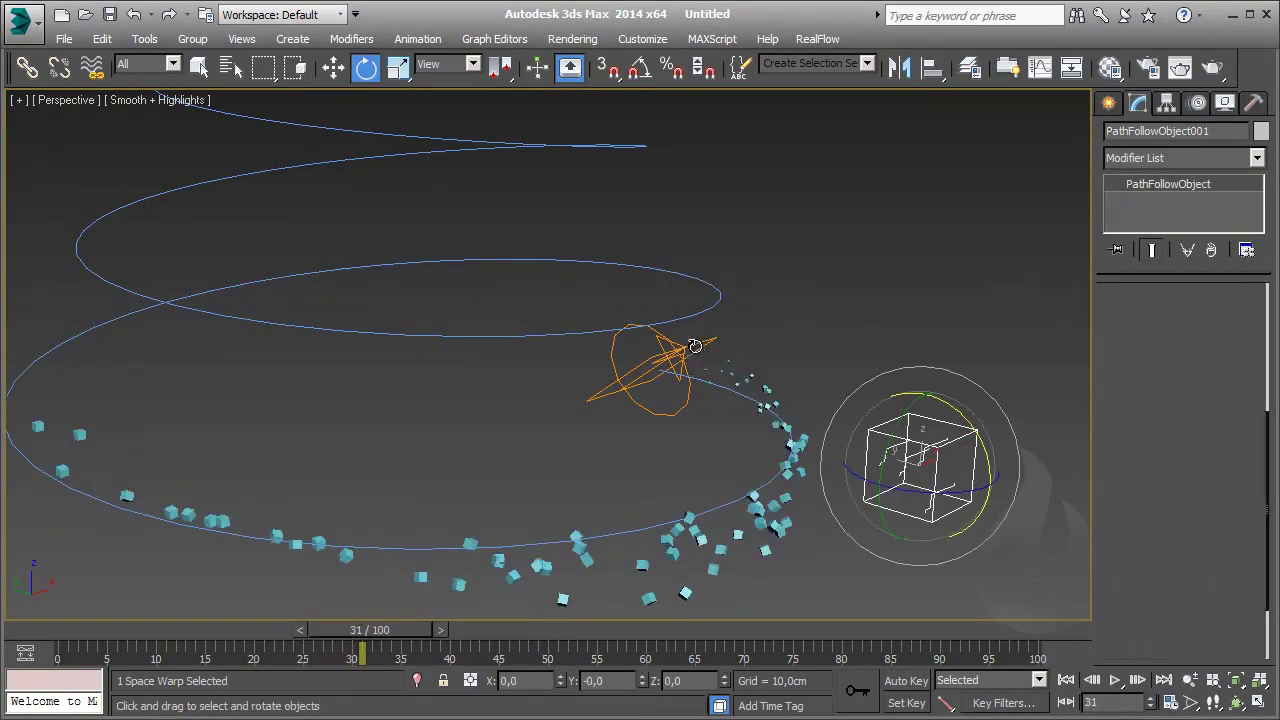
click(690, 350)
click(1150, 201)
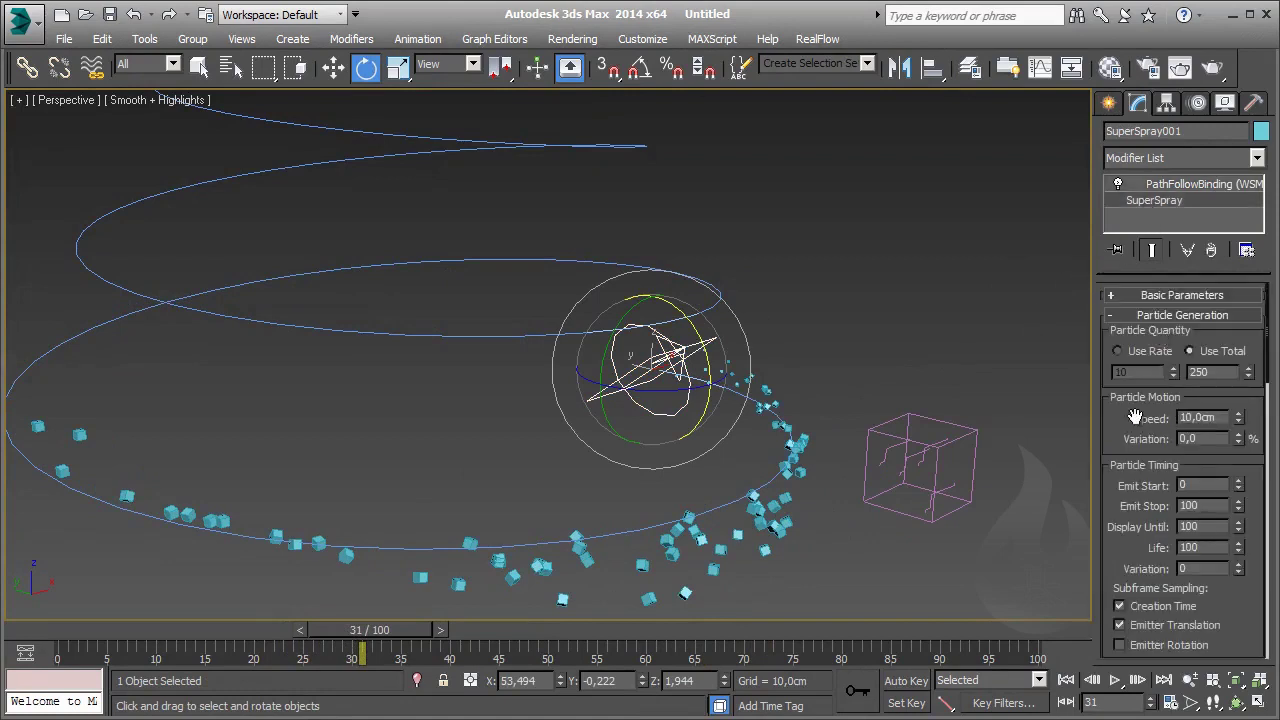
click(1161, 288)
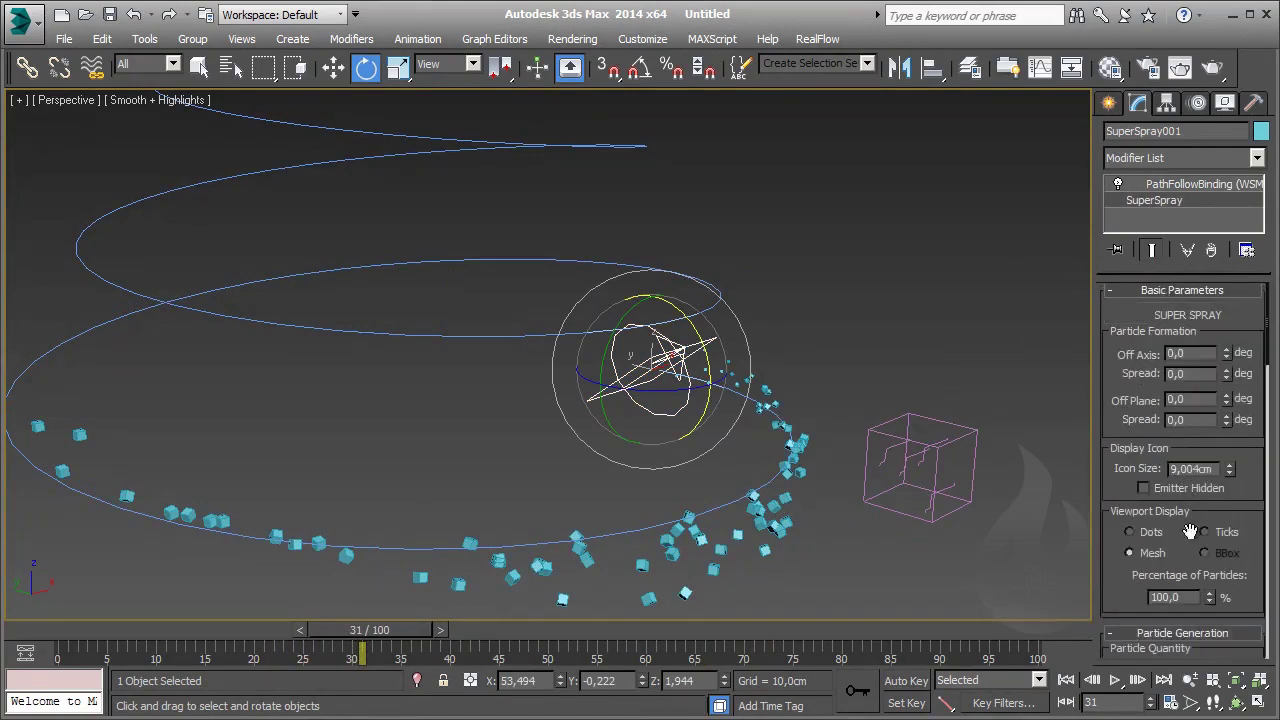
click(1193, 289)
double_click(1203, 367)
text(1000)
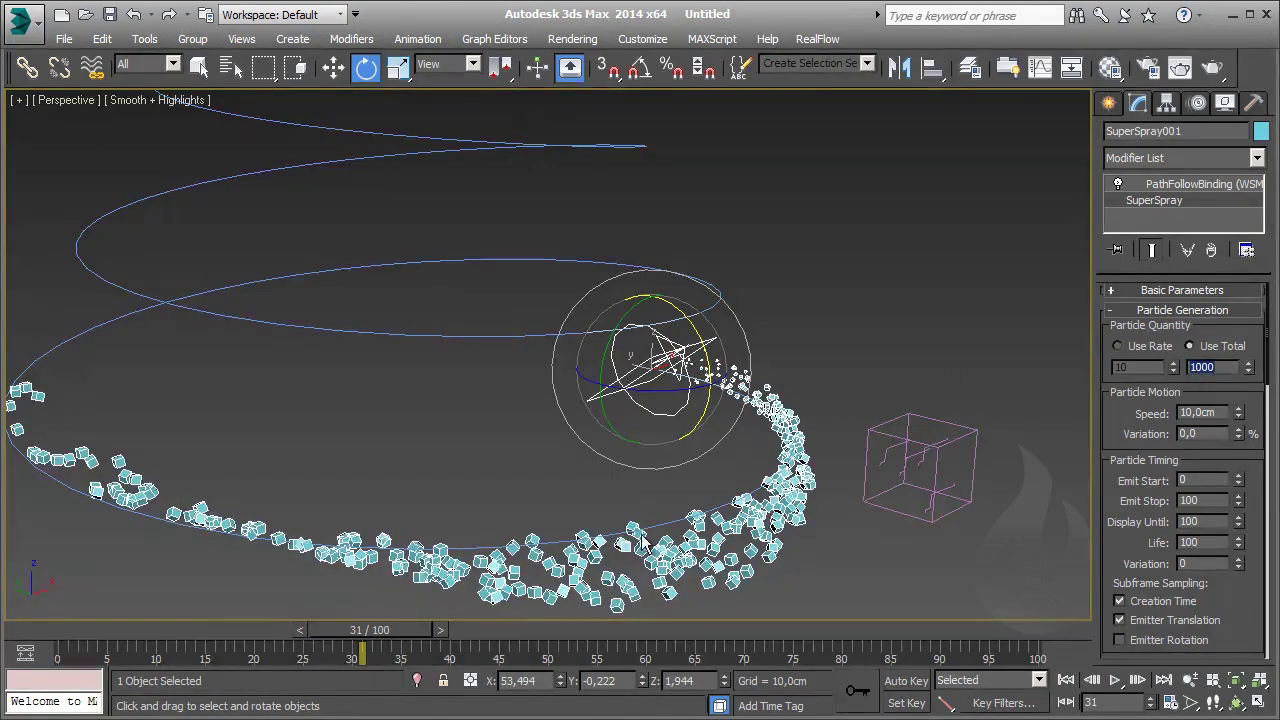
drag(422, 630, 334, 630)
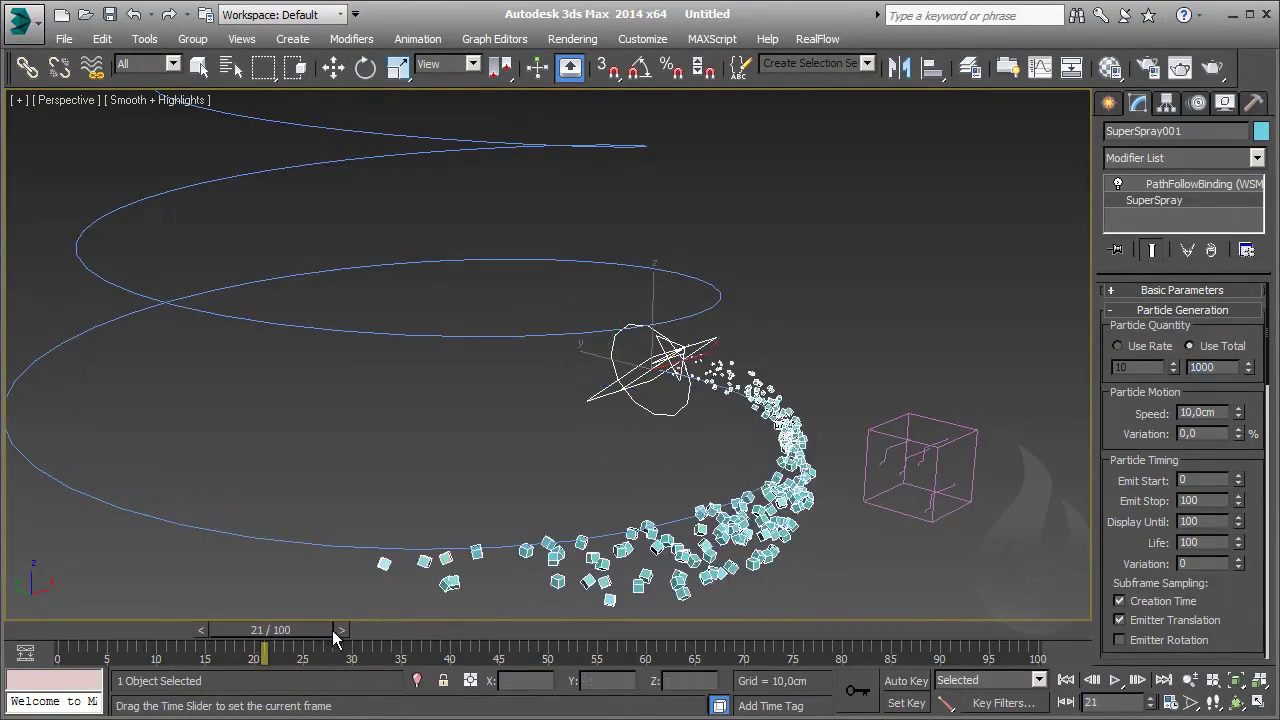
click(938, 505)
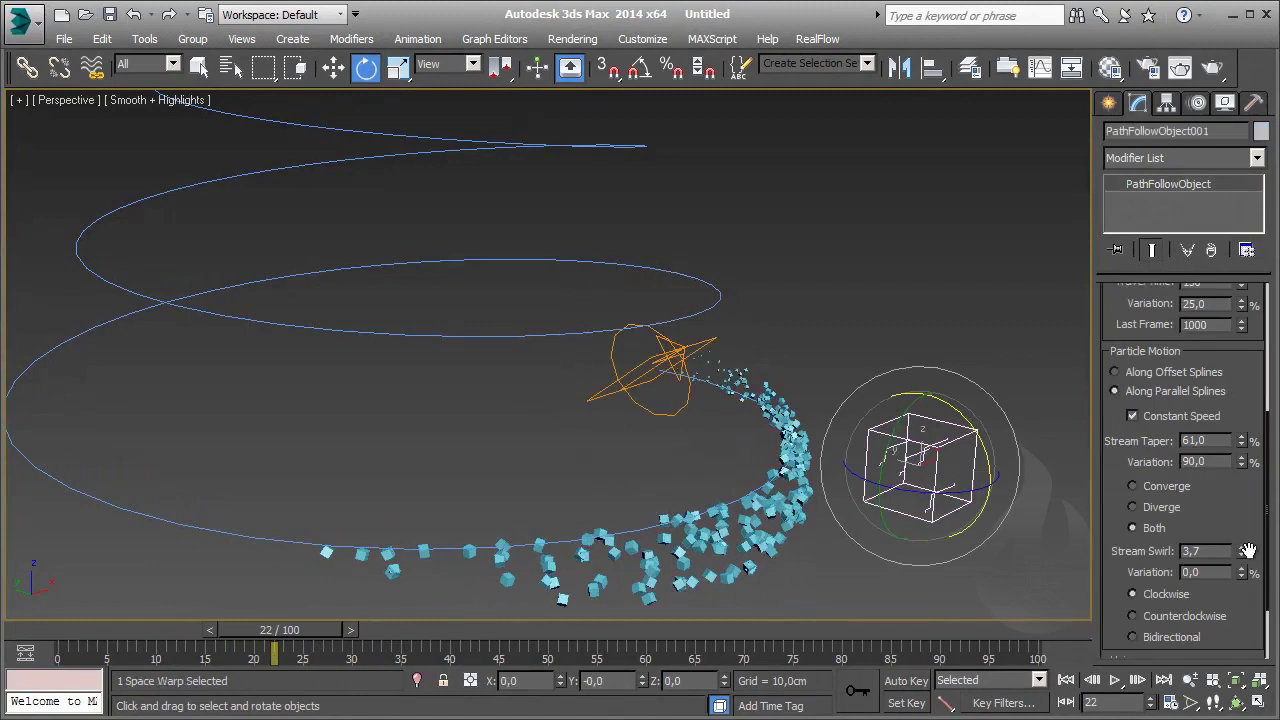
Raise Stream Swirl to 7.78 with 9% variation and orbit to view the twisting stream
drag(1241, 547, 1252, 250)
drag(312, 631, 428, 655)
key(e)
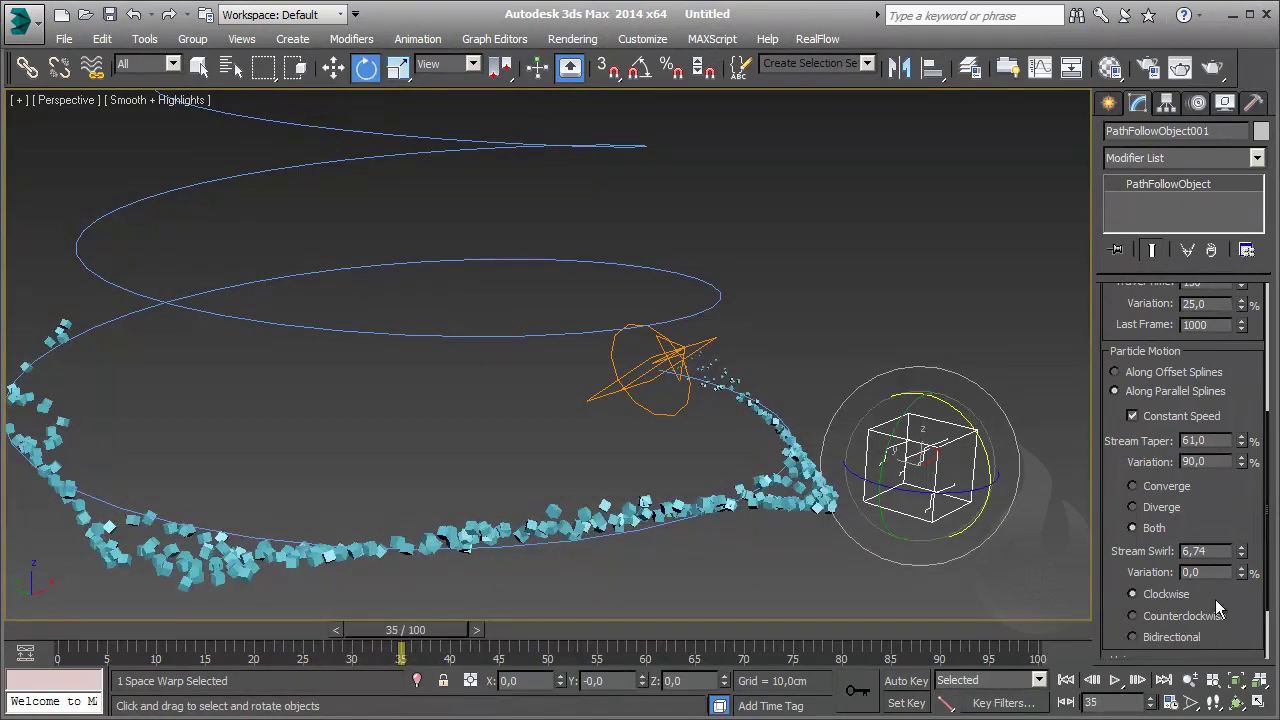
drag(1245, 573, 1250, 566)
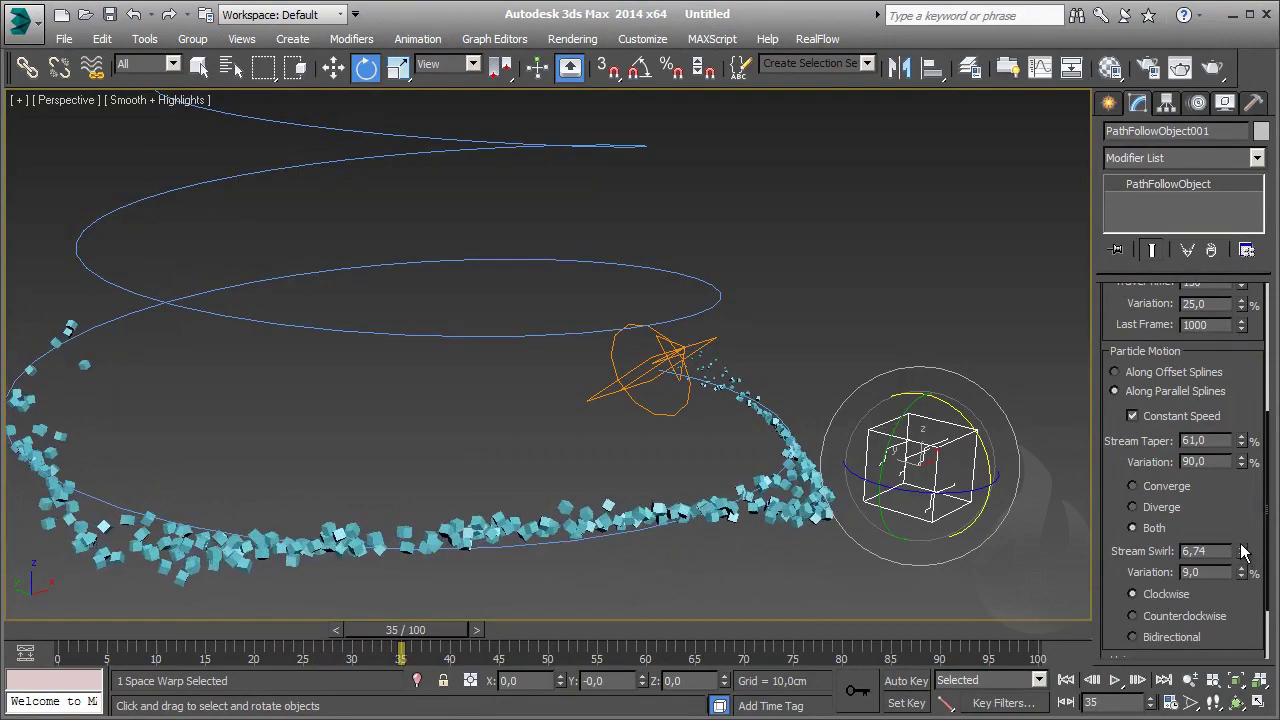
drag(1241, 551, 1240, 505)
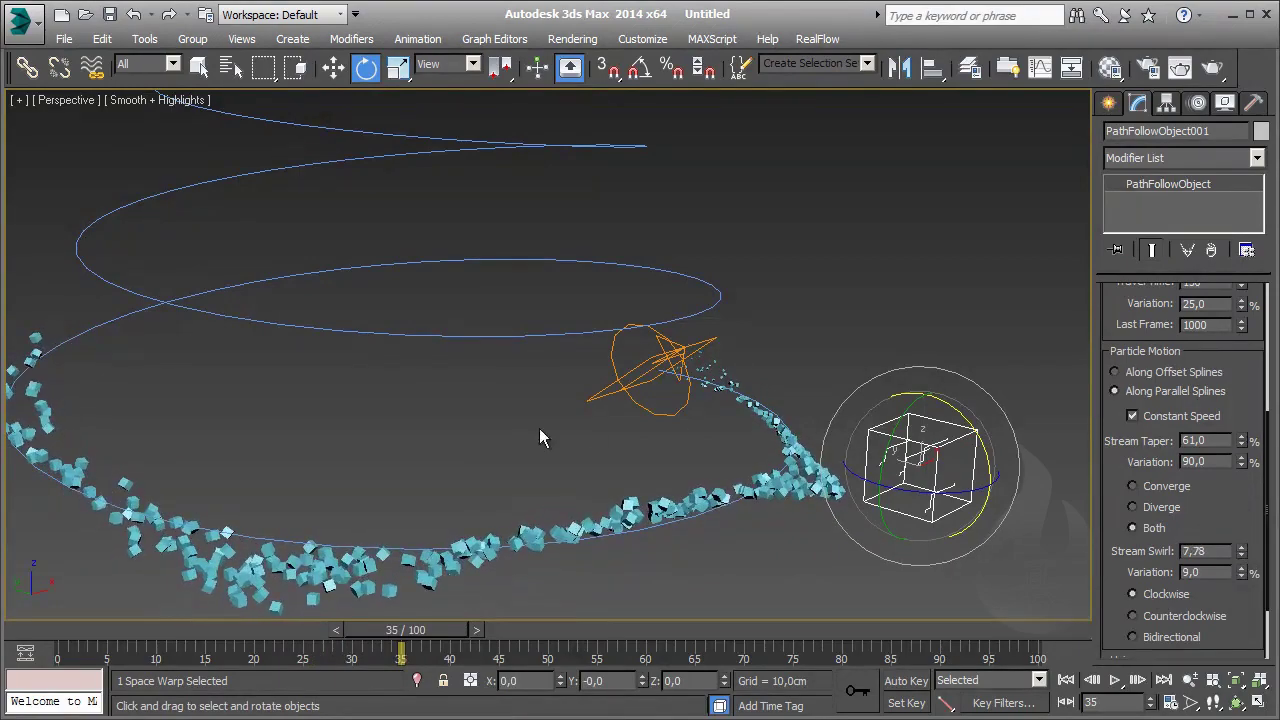
alt+middle_drag(525, 497, 607, 470)
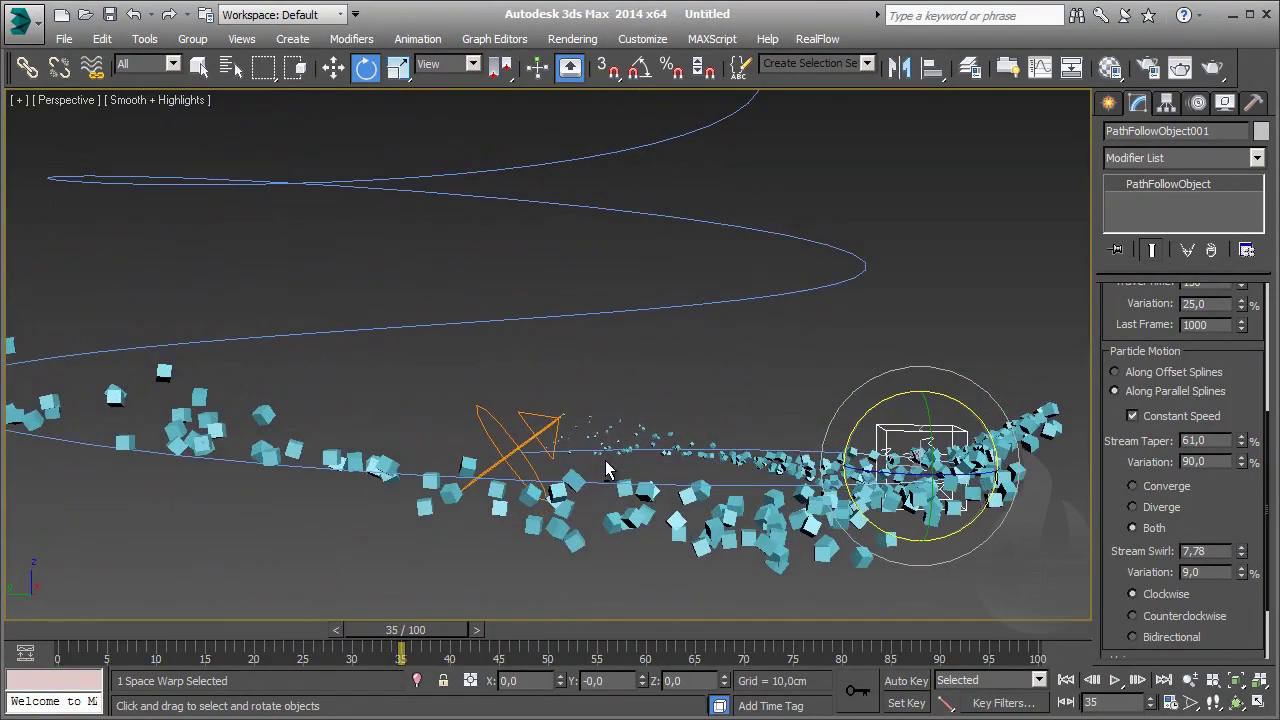
alt+middle_drag(1003, 487, 877, 346)
Select PathFollowObject001 and set the particle stream's swirl direction to counterclockwise
click(881, 513)
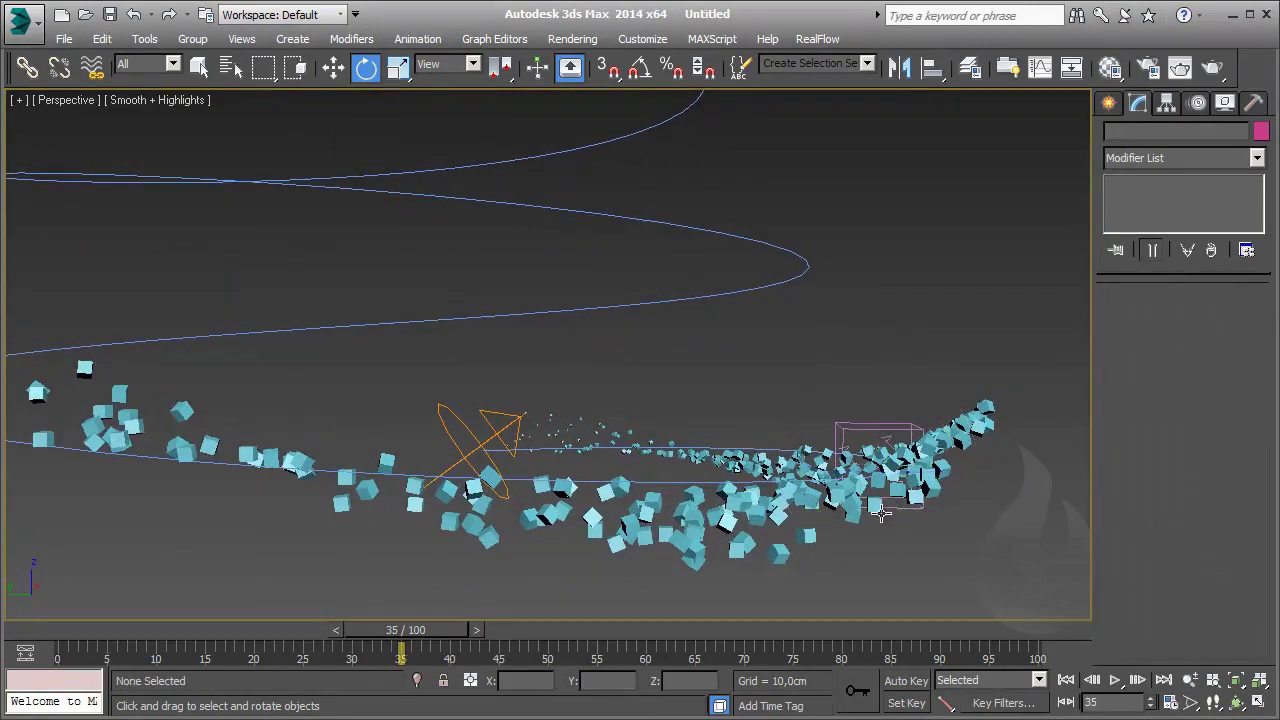
mouse_move(423, 636)
mouse_down()
mouse_move(995, 638)
mouse_move(1004, 620)
mouse_up()
key(e)
click(915, 438)
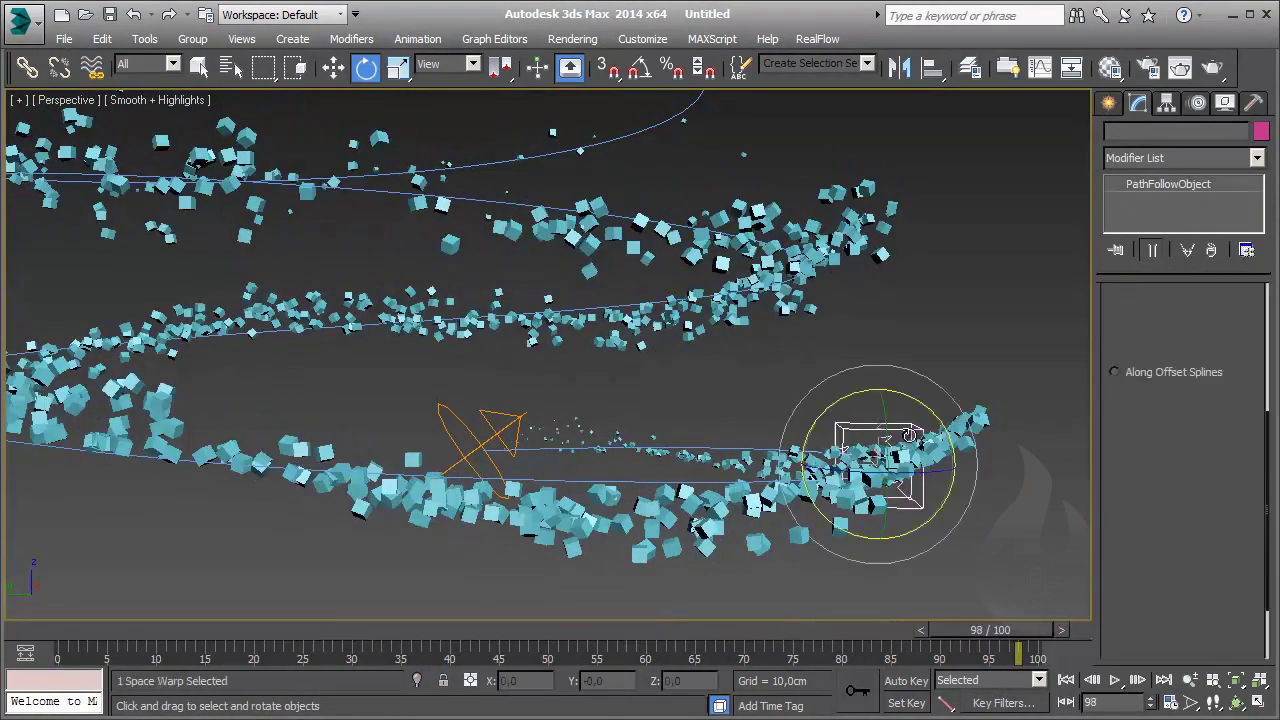
scroll(1243, 455, down, 3)
click(1133, 528)
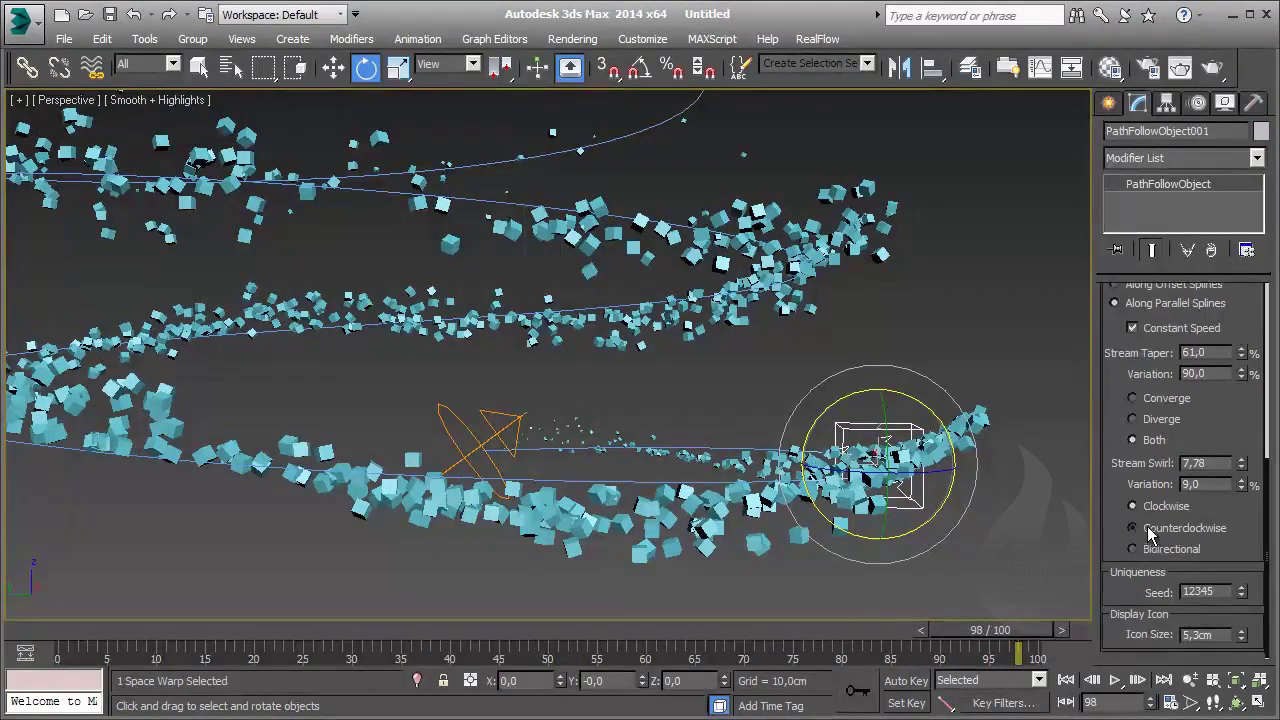
mouse_move(968, 648)
mouse_down()
mouse_move(360, 640)
mouse_move(765, 648)
mouse_up()
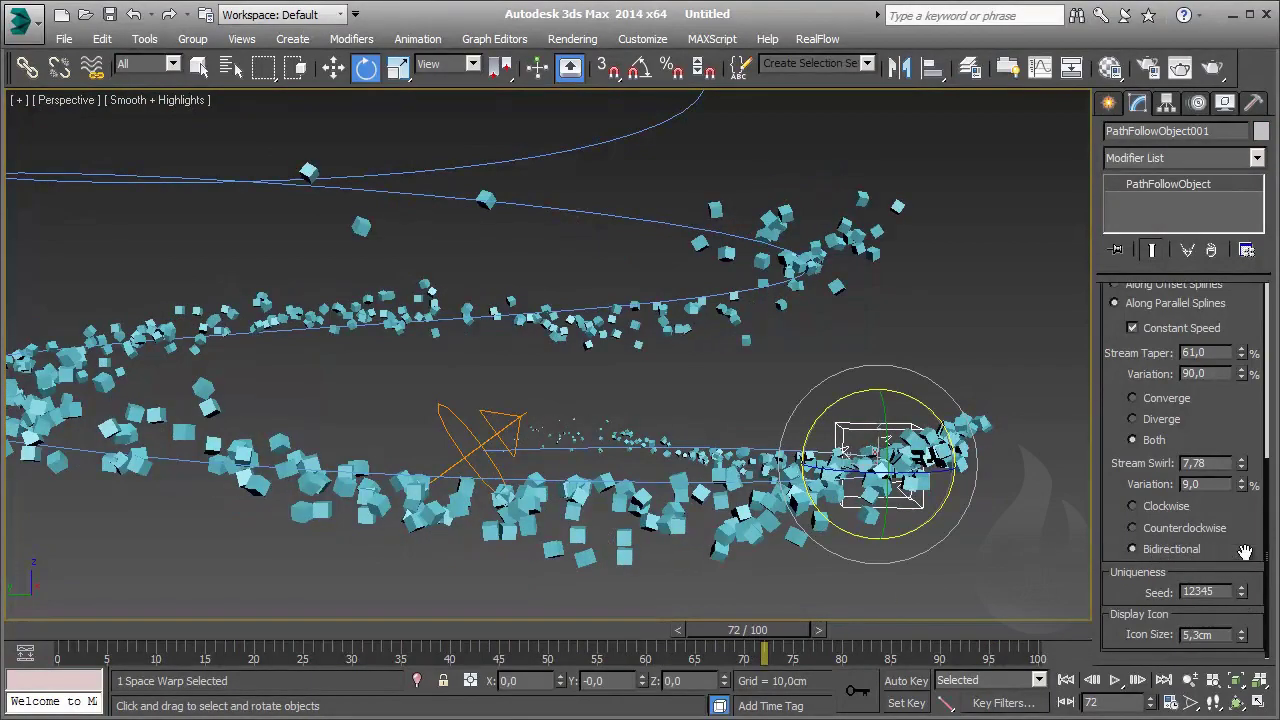
Change PathFollowObject001's uniqueness seed to 12413 and scrub the timeline to review the stream
drag(1246, 593, 1250, 507)
mouse_move(713, 648)
mouse_down()
mouse_move(737, 632)
mouse_move(180, 638)
mouse_move(642, 628)
mouse_move(949, 602)
mouse_move(992, 574)
mouse_up()
key(e)
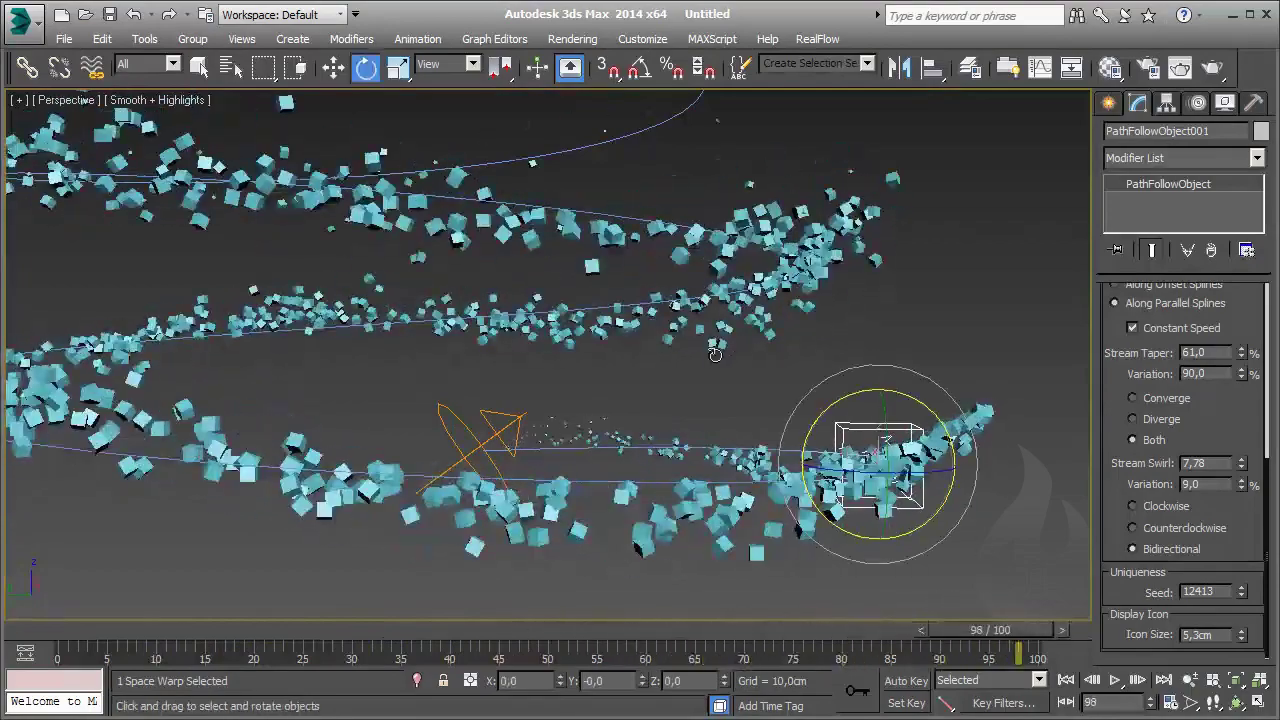